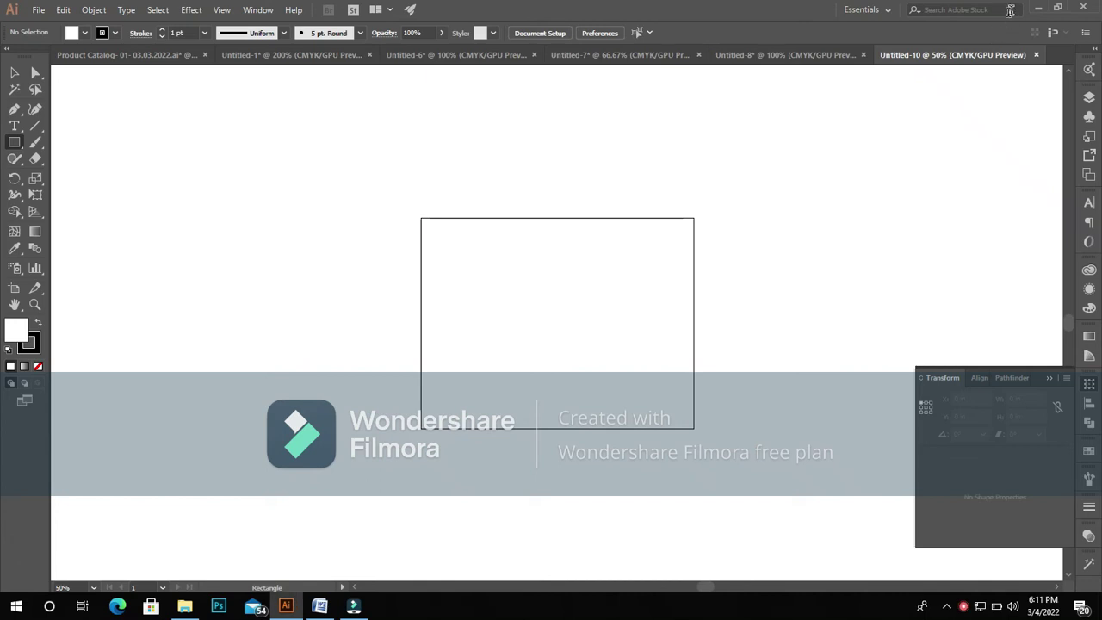
Step: Start a new document from the Letter 11 × 8.5 in preset
left_click(39, 11)
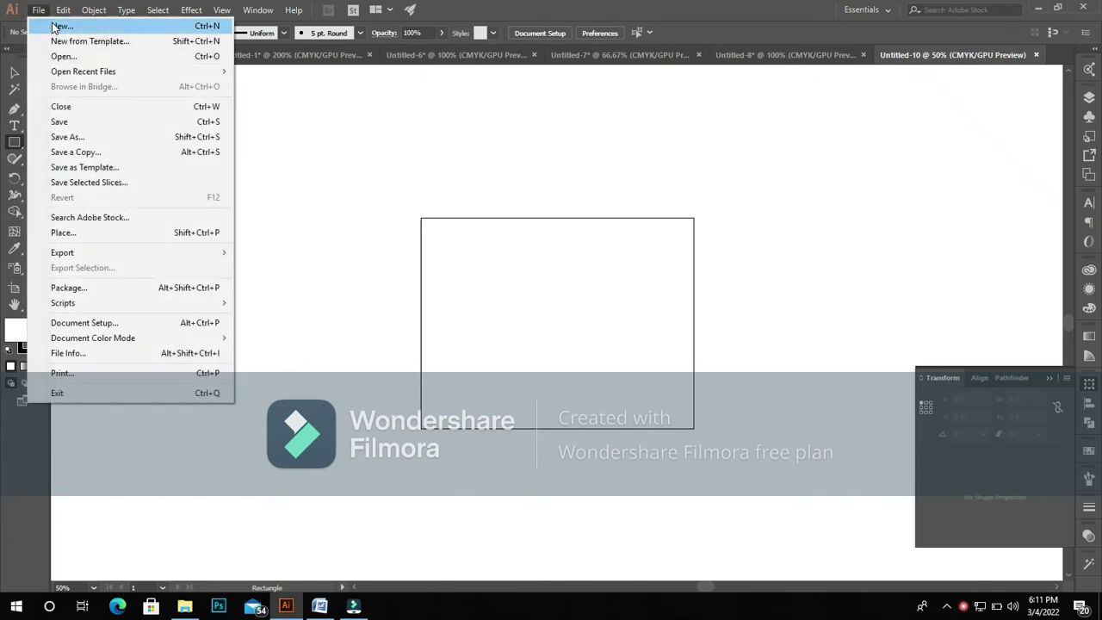
left_click(57, 26)
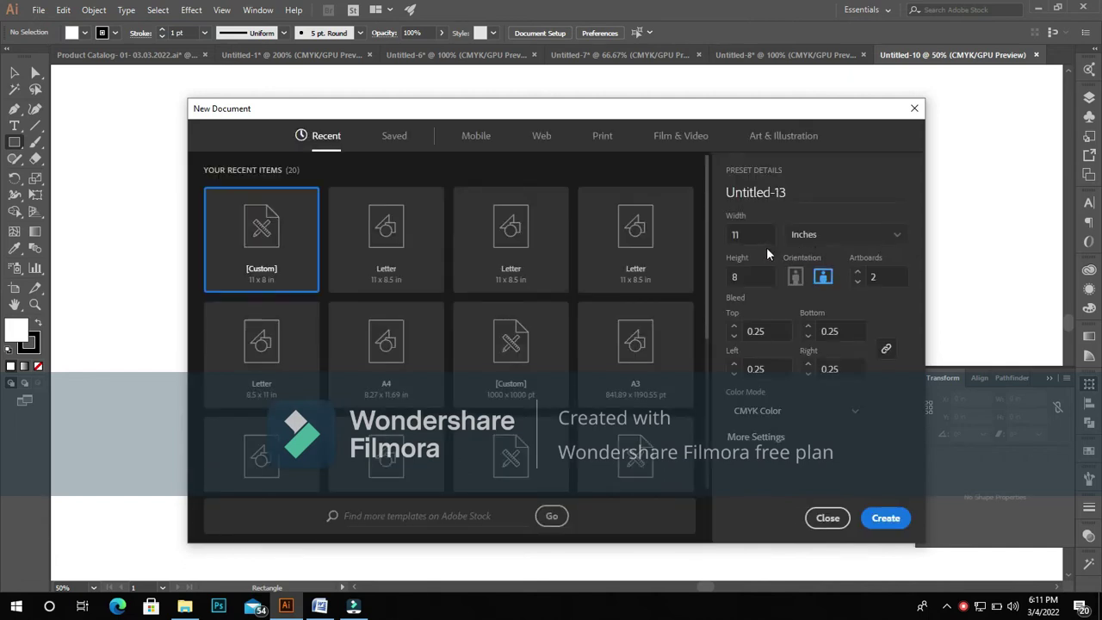
left_click_drag(753, 233, 734, 243)
left_click(418, 257)
left_click(758, 278)
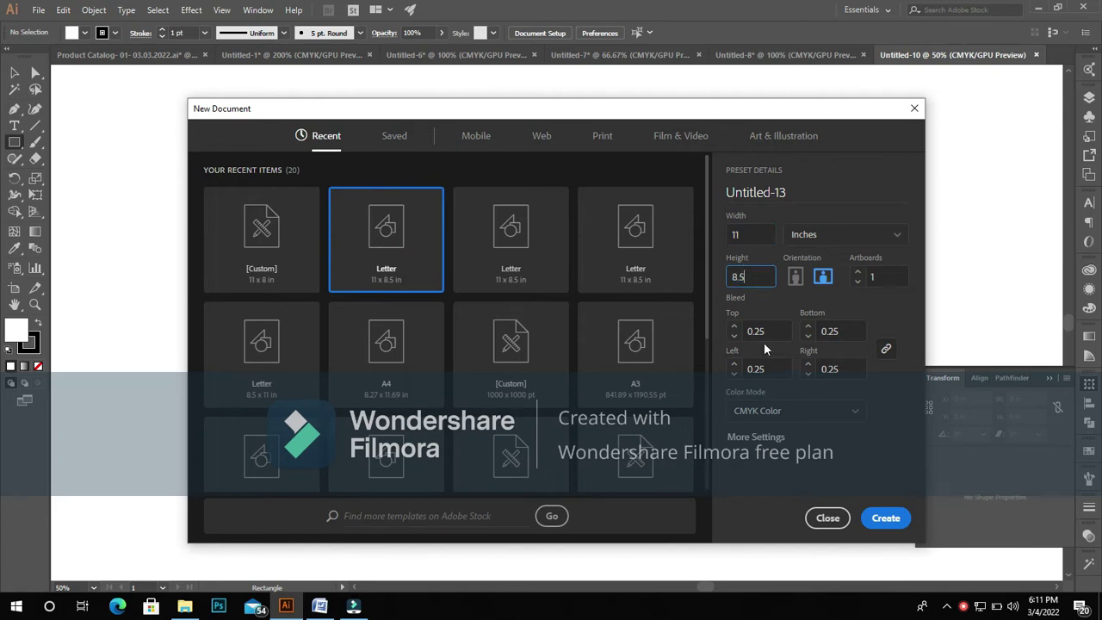
Step: Keep 0.25 in bleed, set 2 artboards in CMYK Color, and create the document
left_click(733, 332)
left_click(770, 334)
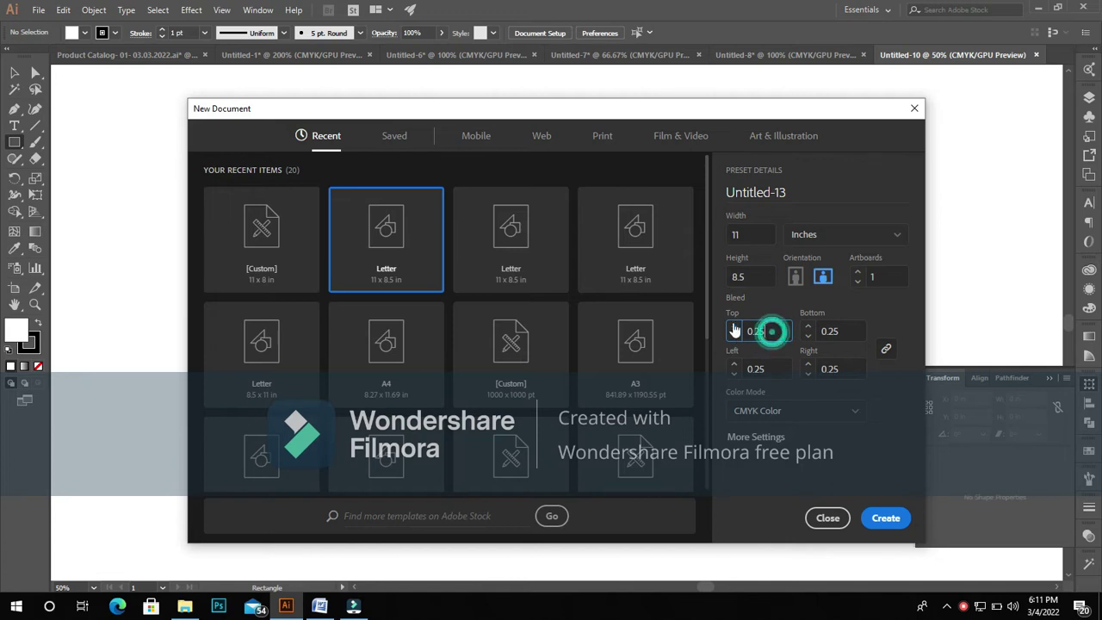
left_click(841, 330)
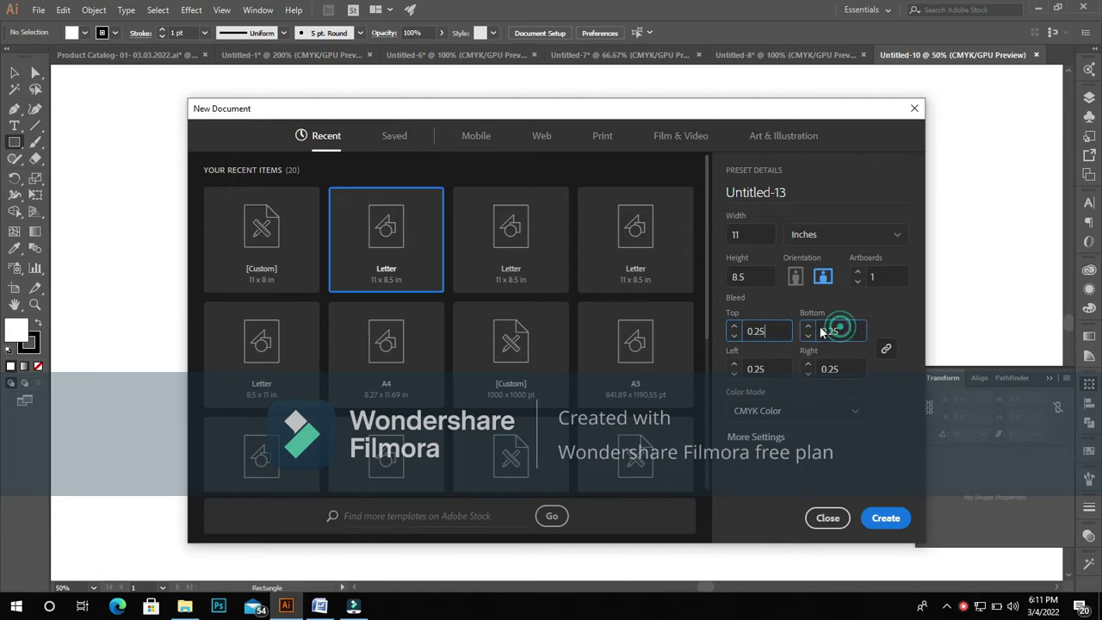
double_click(842, 330)
left_click(858, 272)
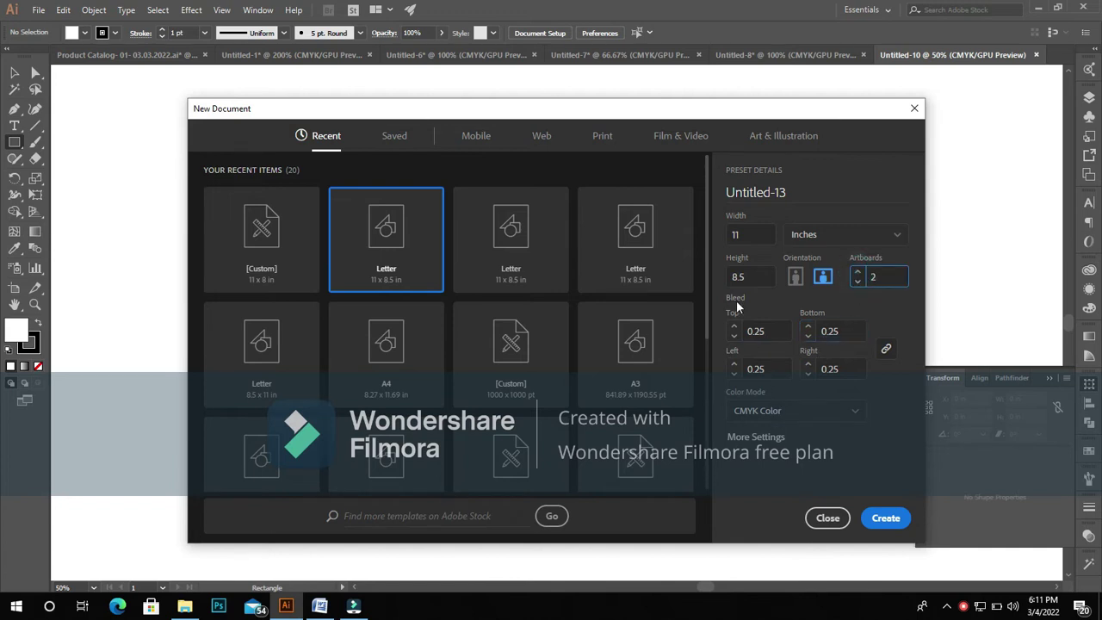
left_click(826, 409)
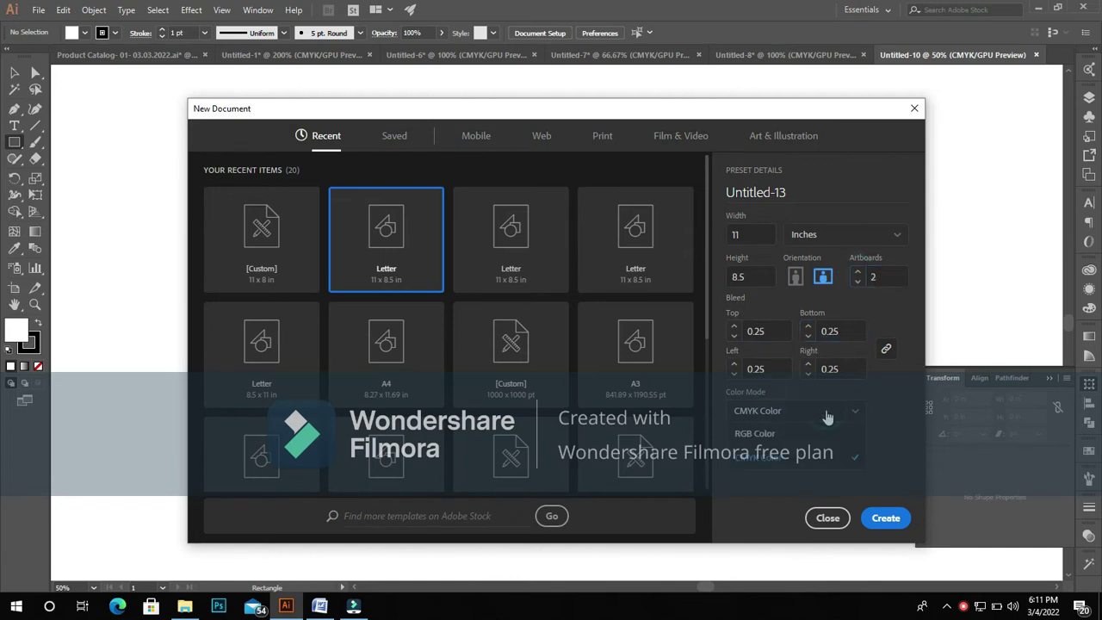
left_click(786, 465)
left_click(900, 517)
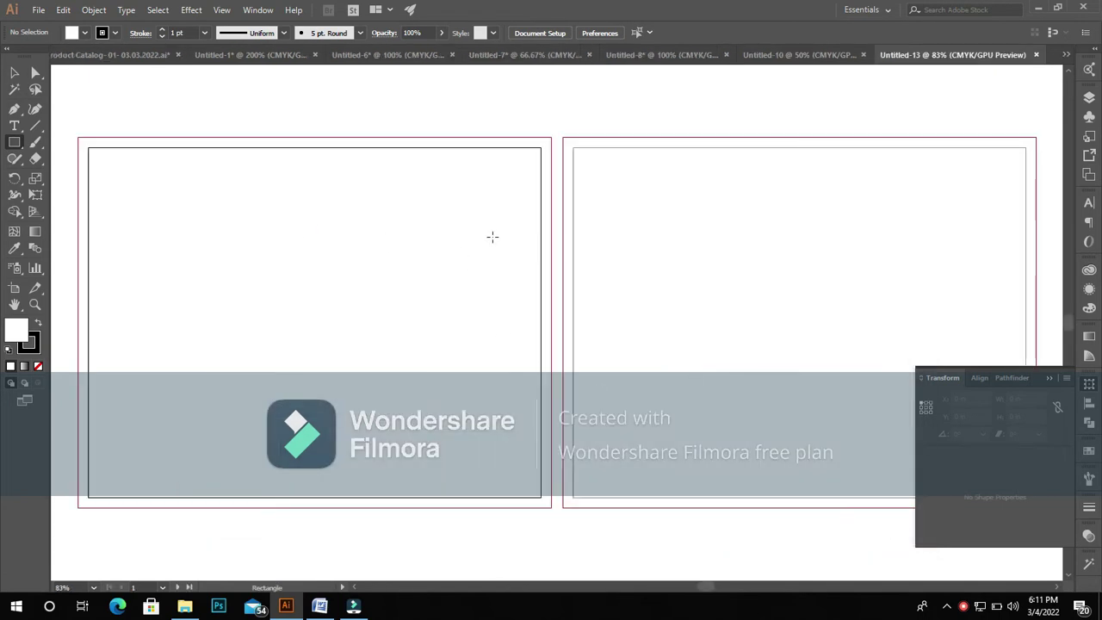
Step: Draw a rectangle of exactly 11 × 8.5 in
left_click(232, 263)
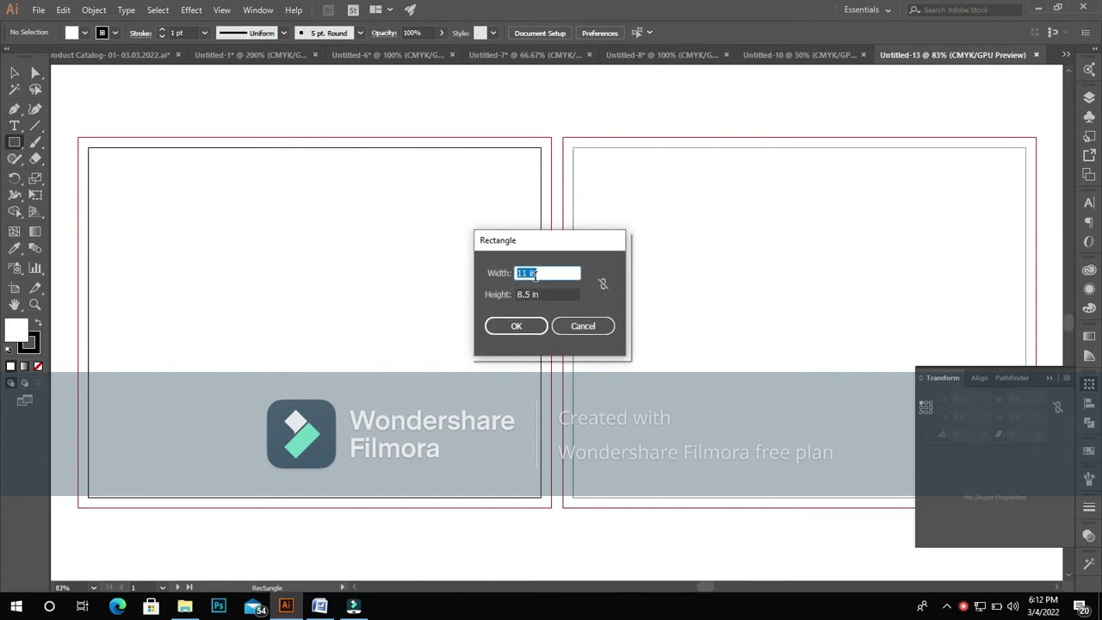
left_click(550, 294)
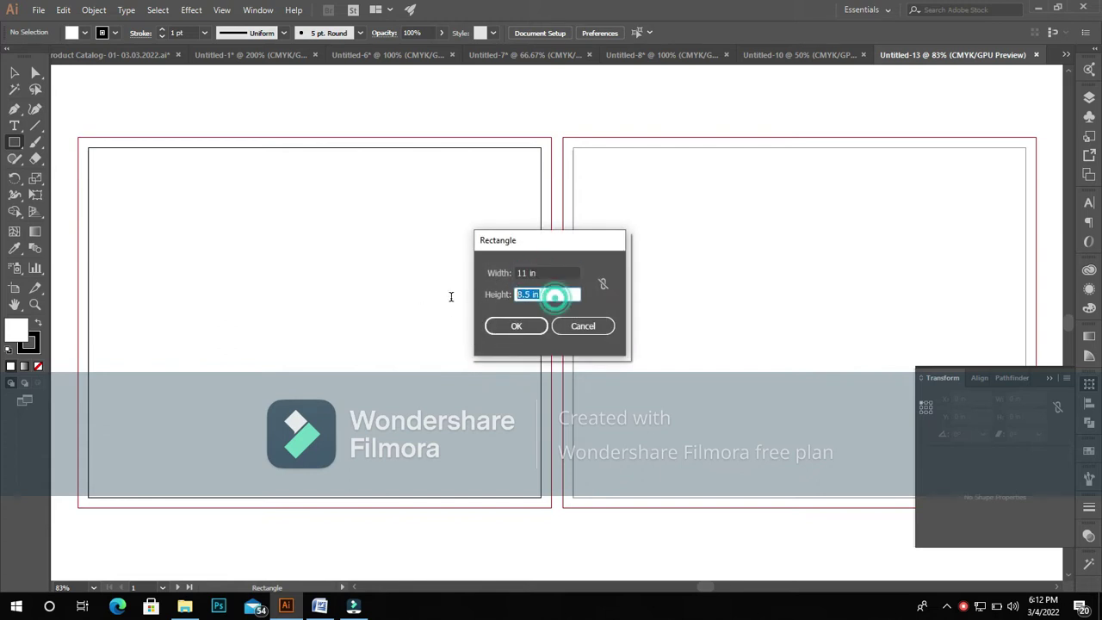
left_click(515, 326)
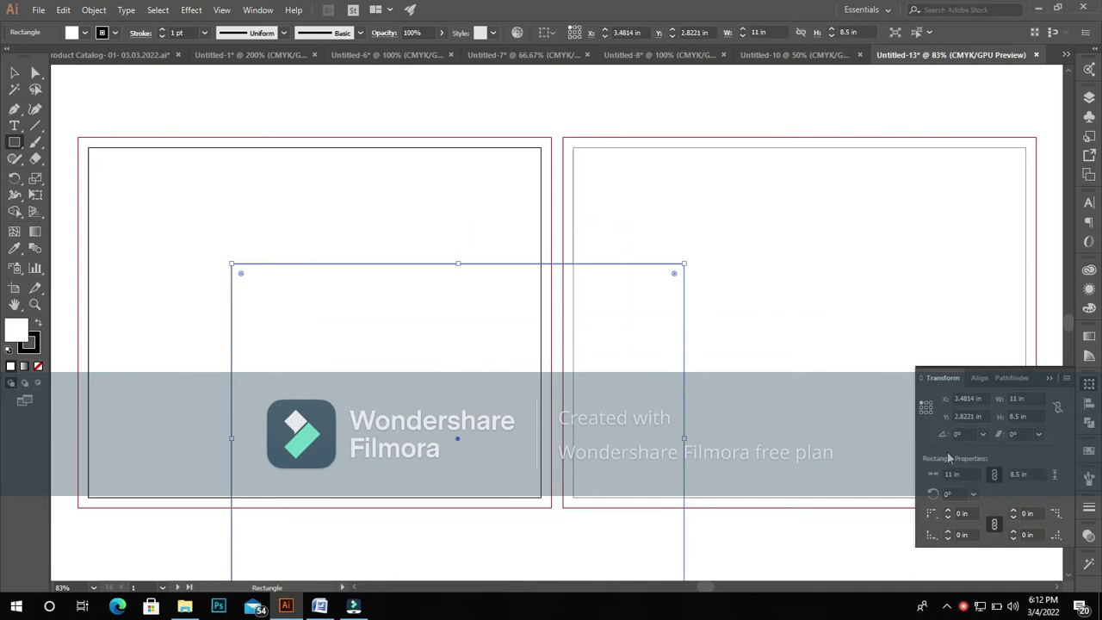
Step: Position the rectangle at X 0, Y 0 so it covers the left artboard
left_click_drag(985, 398, 943, 402)
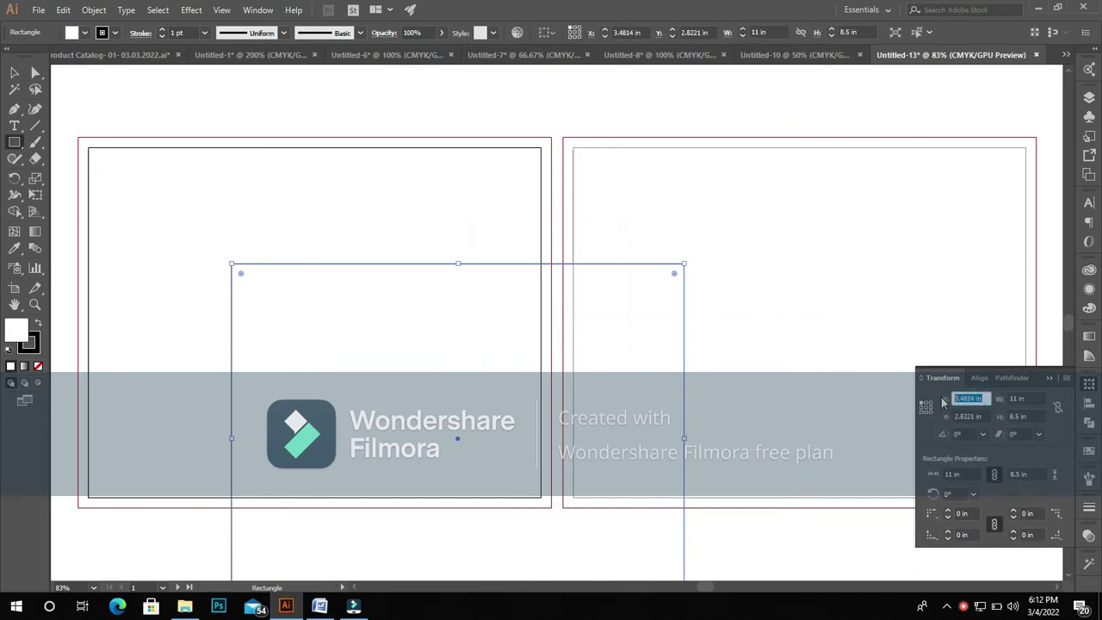
type("0")
left_click_drag(981, 415, 954, 418)
type("0")
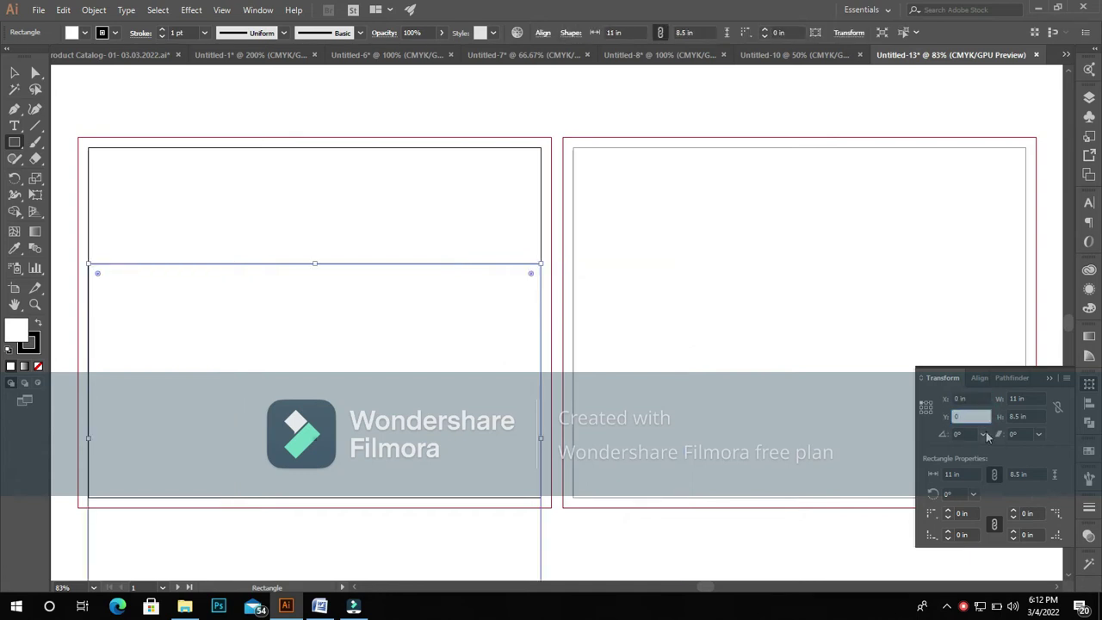
key("Return")
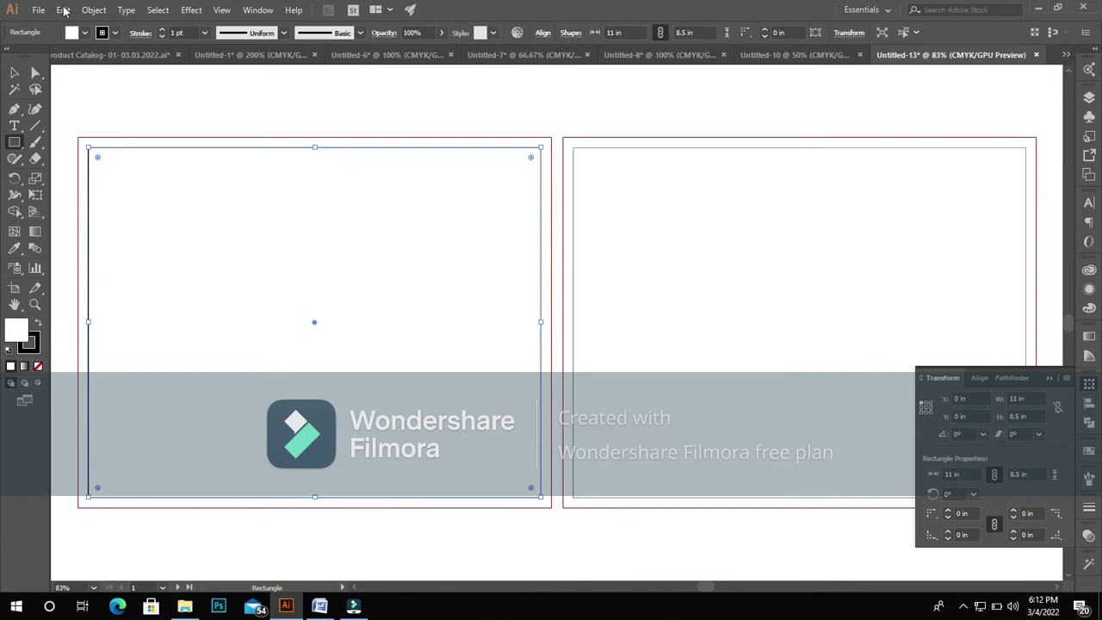
Step: Use Split Into Grid to divide the rectangle into 3 columns, previewing first
left_click(94, 10)
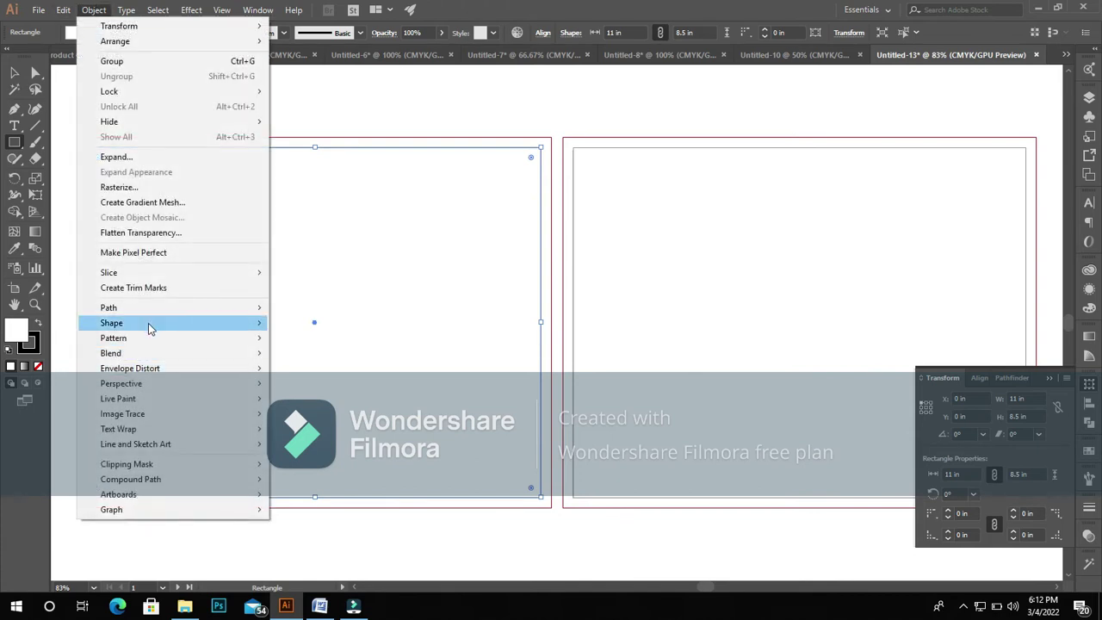
mouse_move(109, 308)
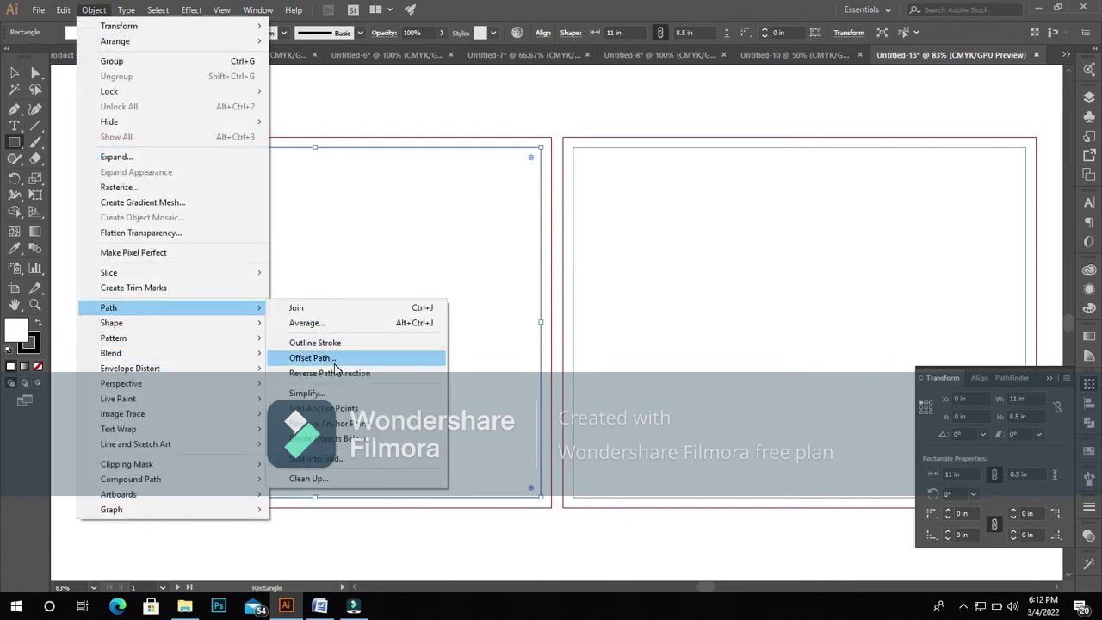
left_click(323, 459)
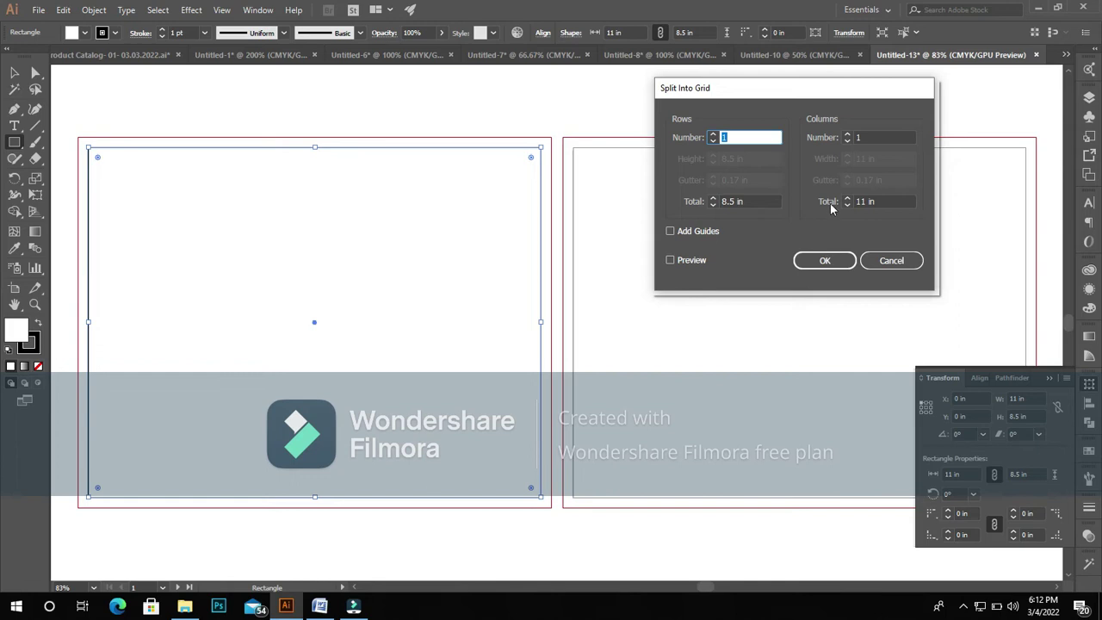
left_click(848, 135)
left_click(848, 135)
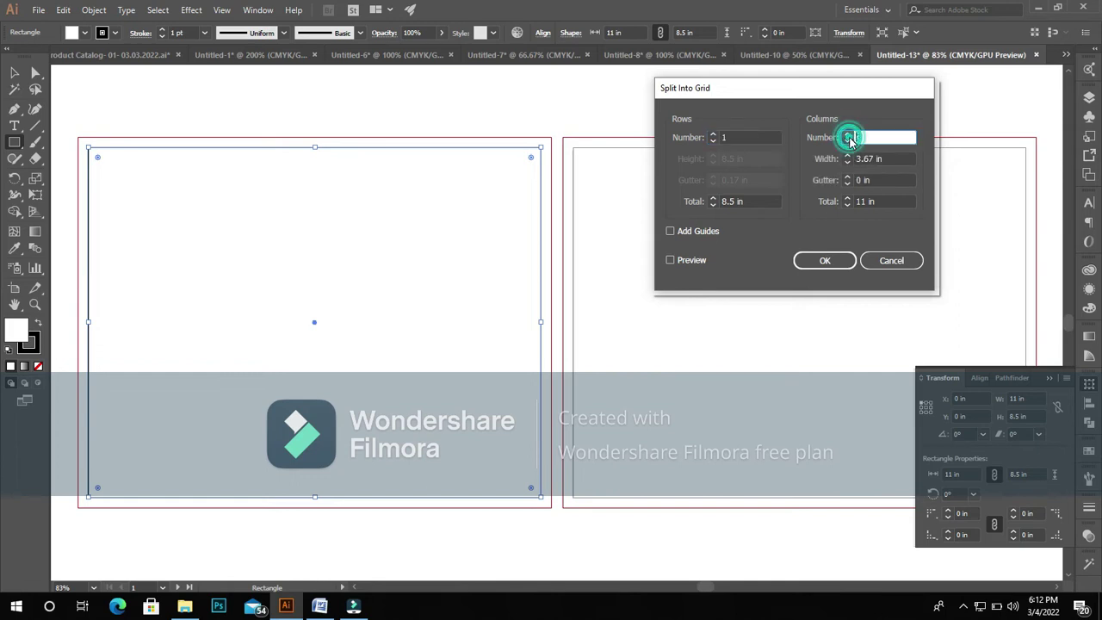
left_click(669, 260)
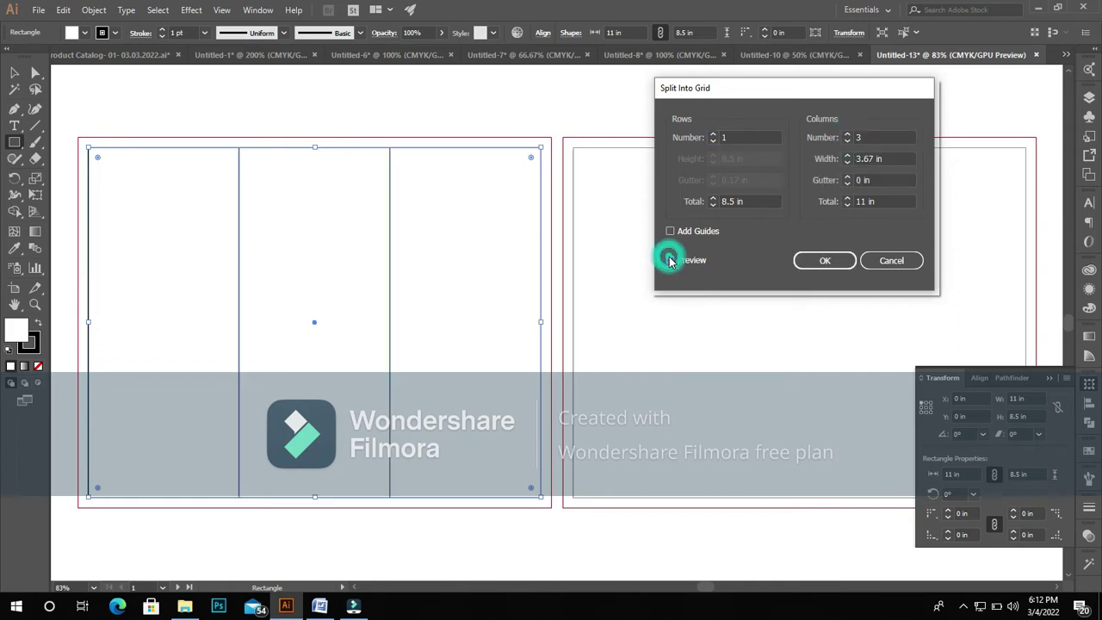
left_click(795, 261)
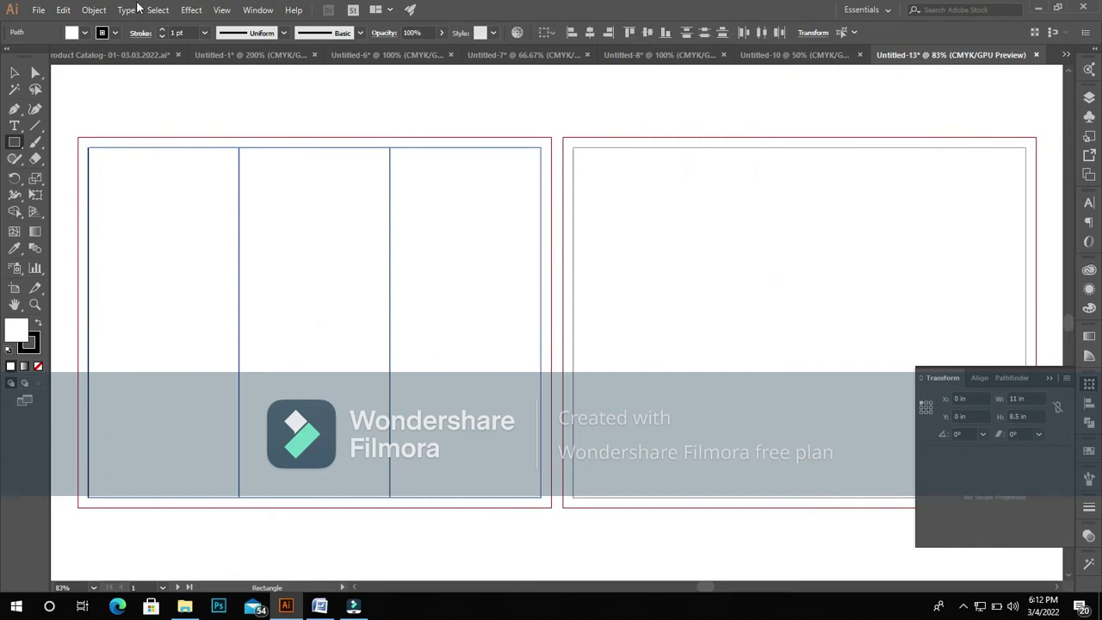
Step: Apply a -0.25 in Offset Path with Miter joins to the three panels
left_click(91, 10)
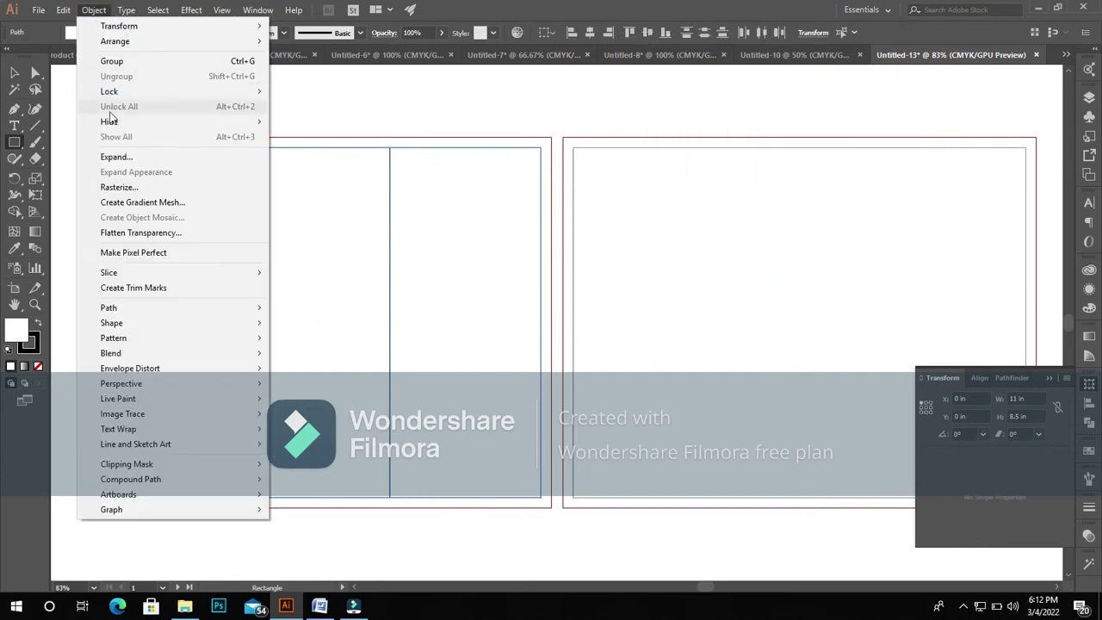
mouse_move(108, 307)
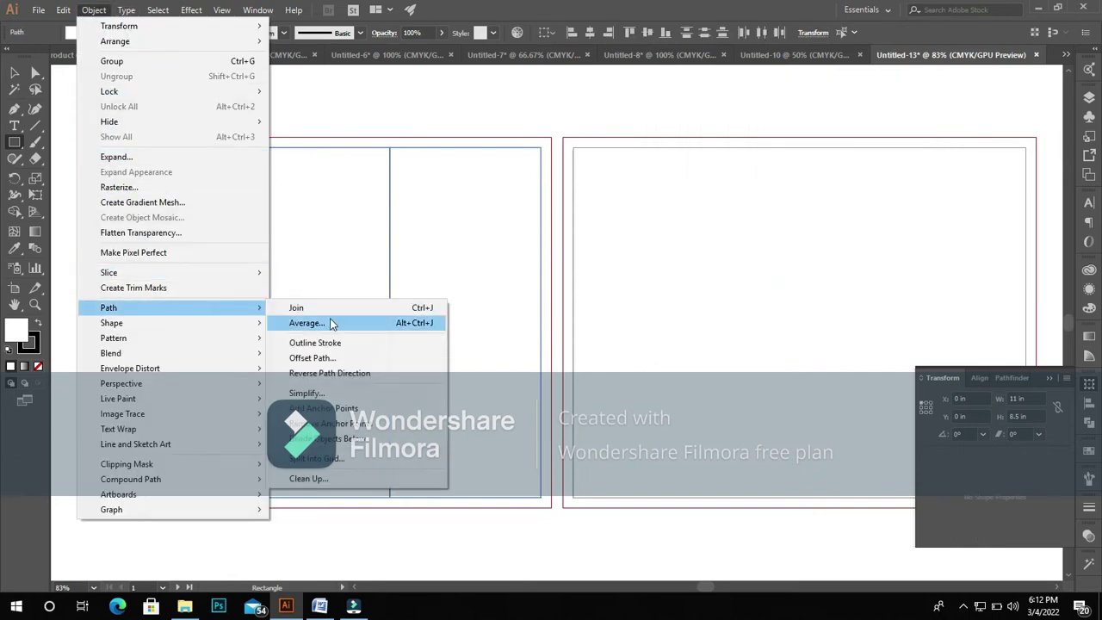
left_click(310, 354)
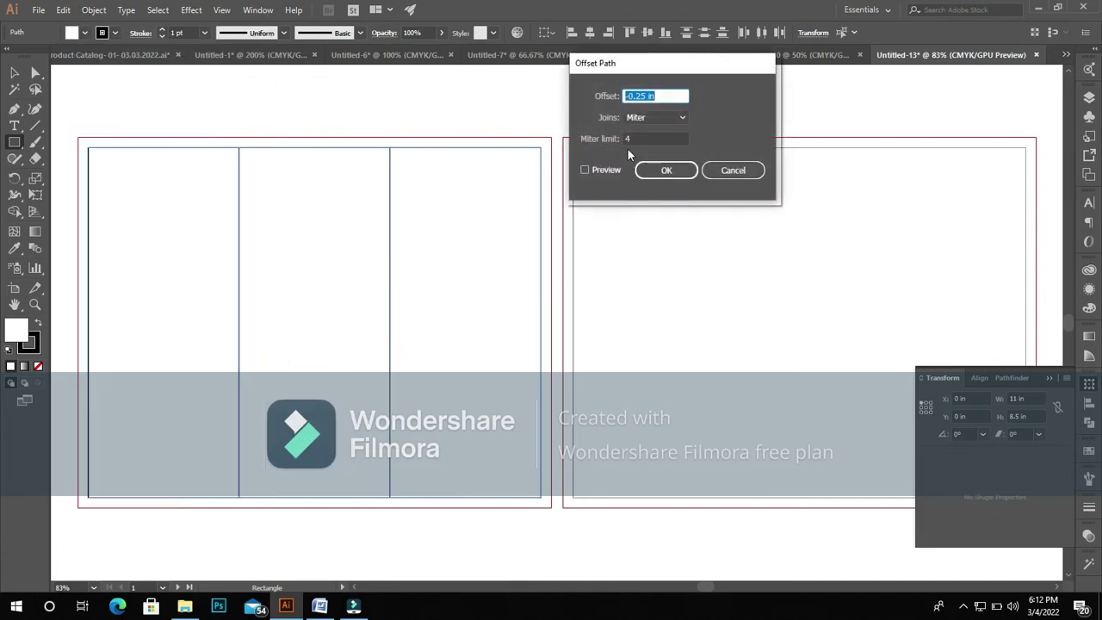
left_click(663, 96)
left_click_drag(663, 96, 590, 100)
left_click(670, 96)
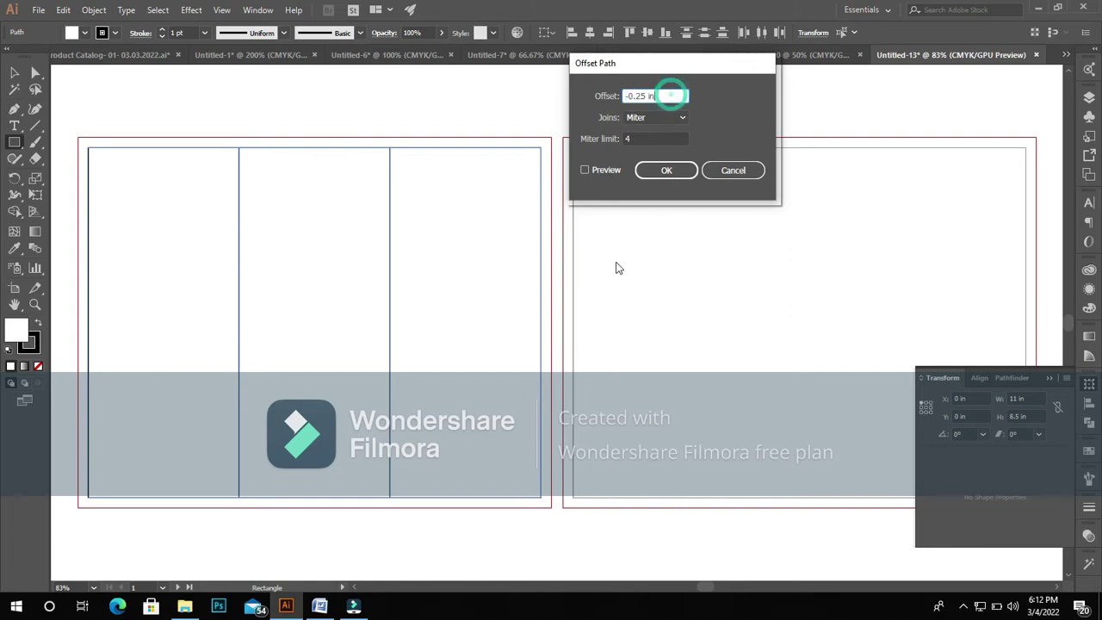
left_click(584, 170)
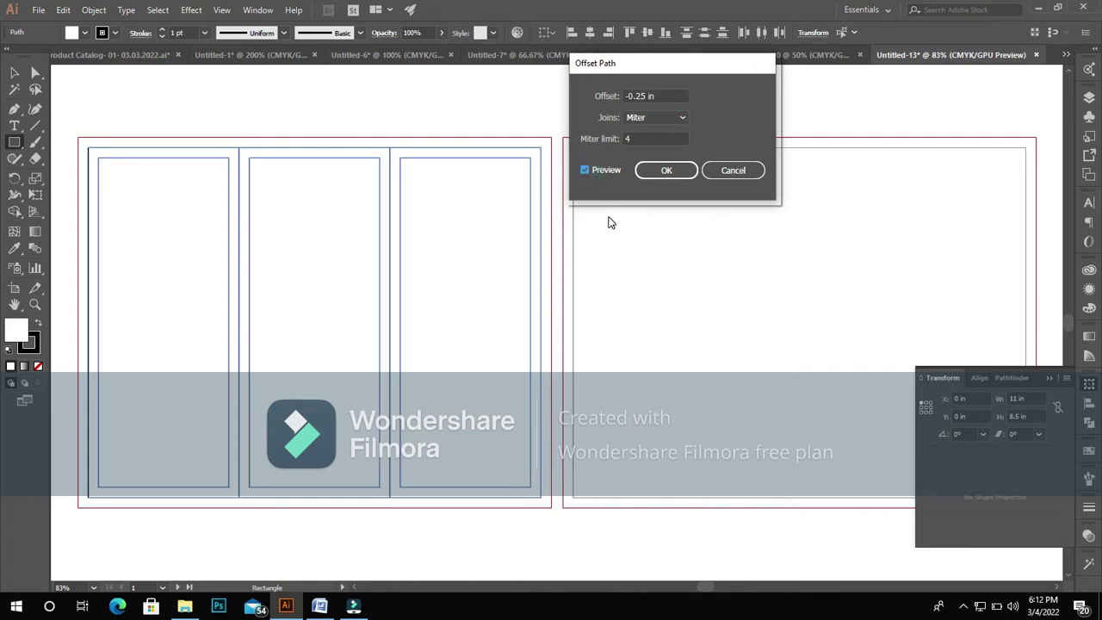
left_click(644, 174)
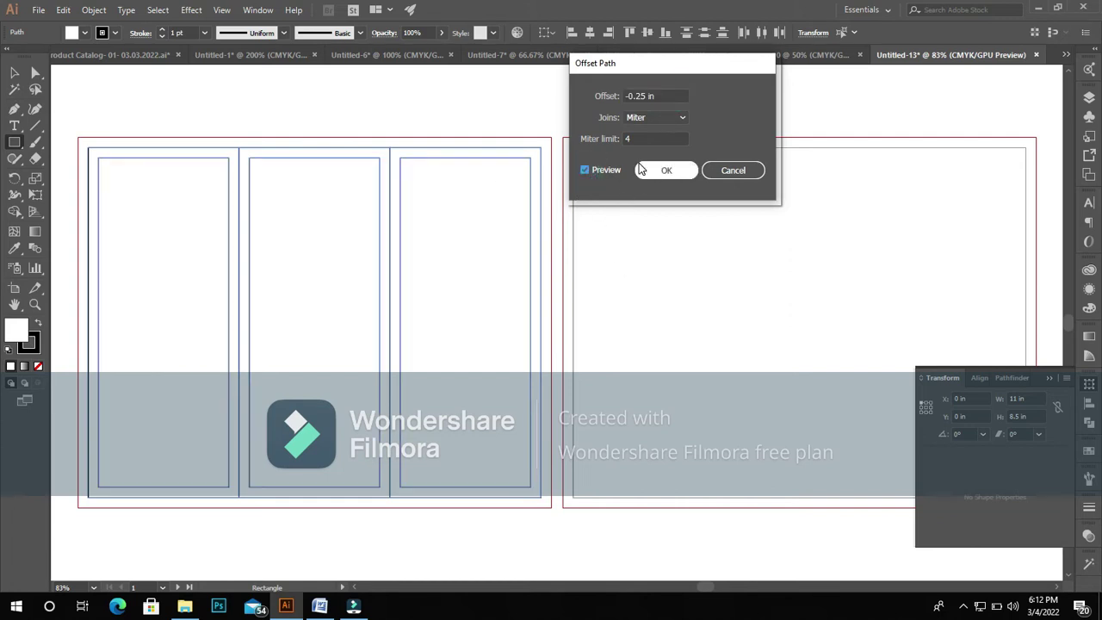
left_click(586, 169)
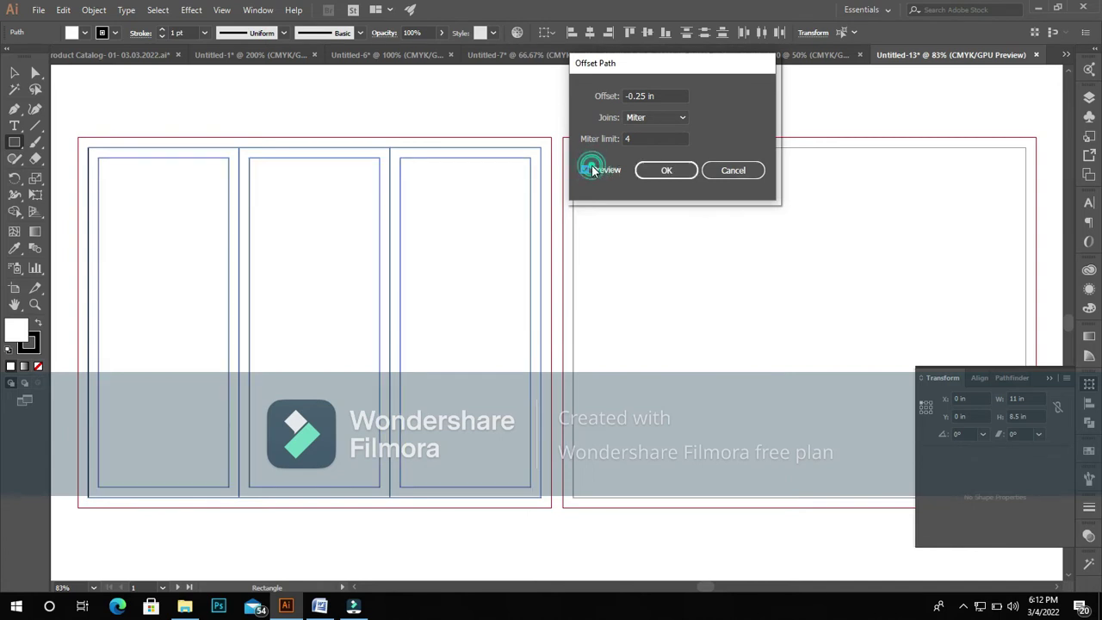
left_click(663, 172)
Step: Make guides from the inset rectangles, then deselect and zoom out to both artboards
right_click(255, 166)
left_click(335, 330)
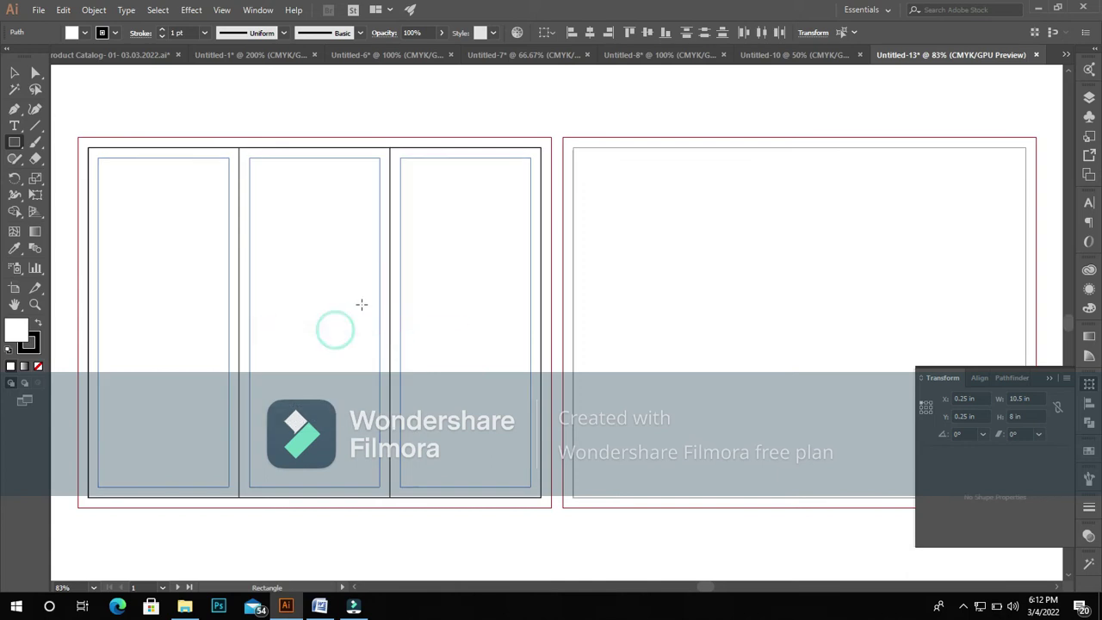
left_click(14, 72)
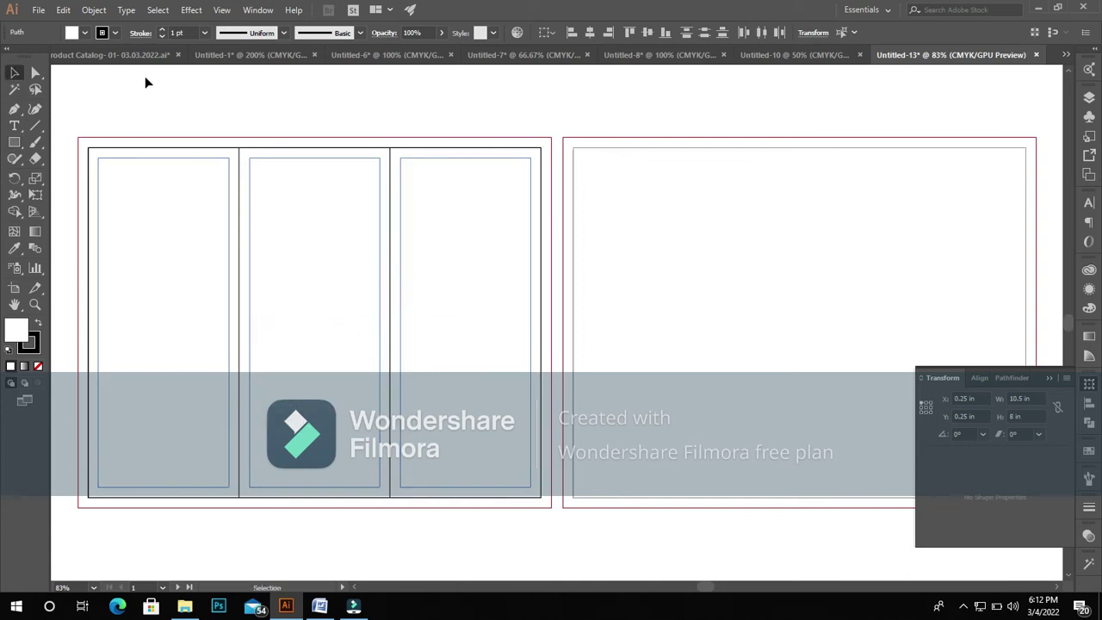
left_click(145, 83)
left_click(18, 141)
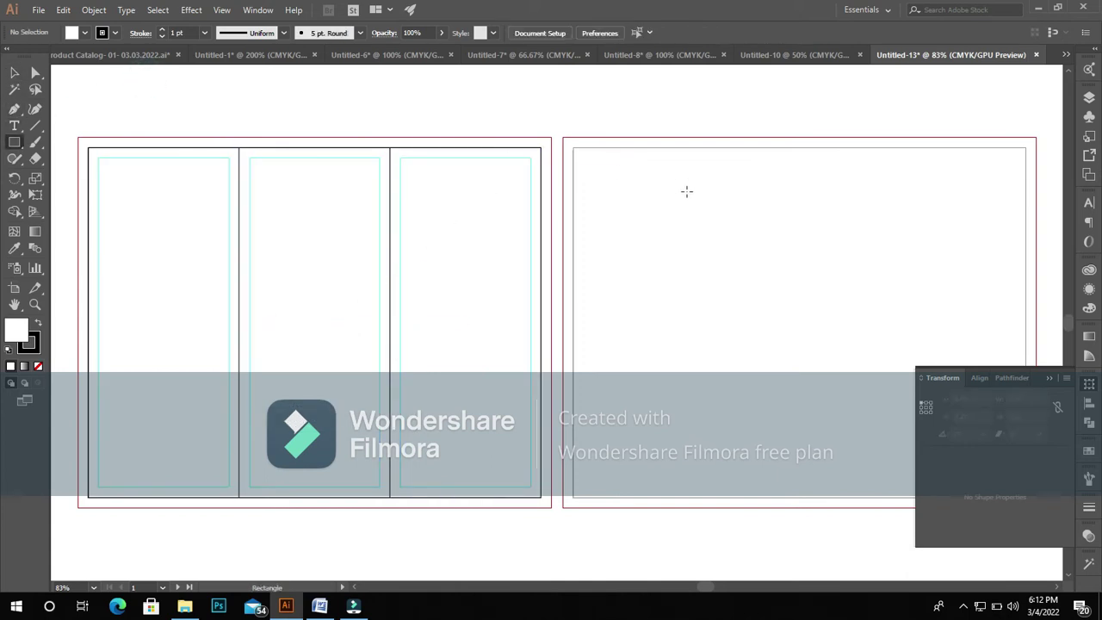
key("ctrl+minus")
key("ctrl+minus")
key("ctrl+minus")
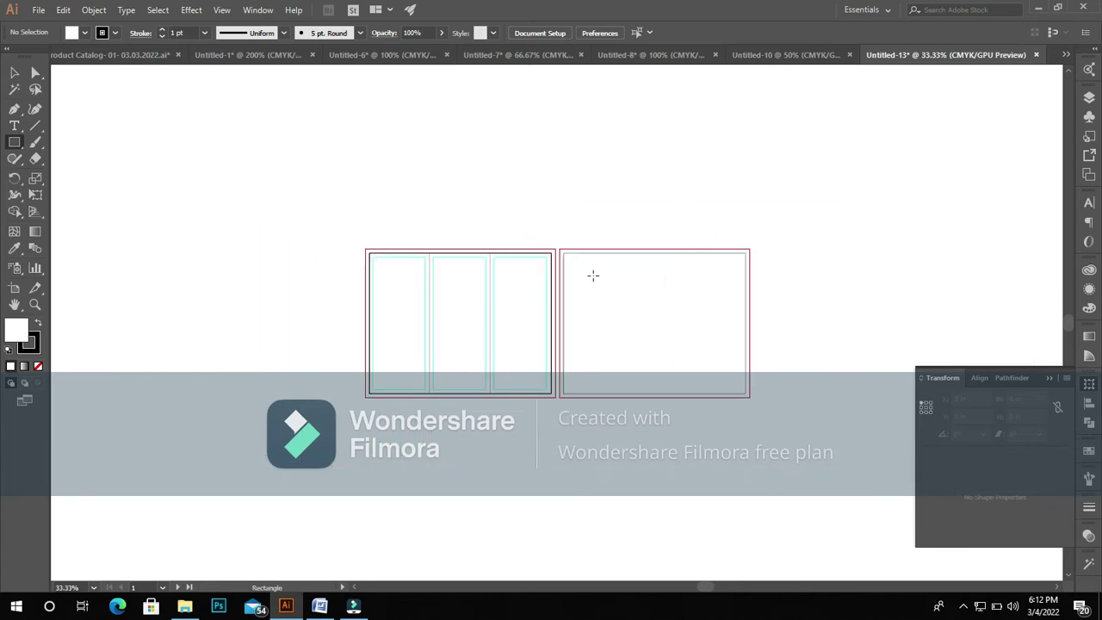
Step: Draw another 11 × 8.5 in rectangle and set its X and Y to 0
left_click(824, 256)
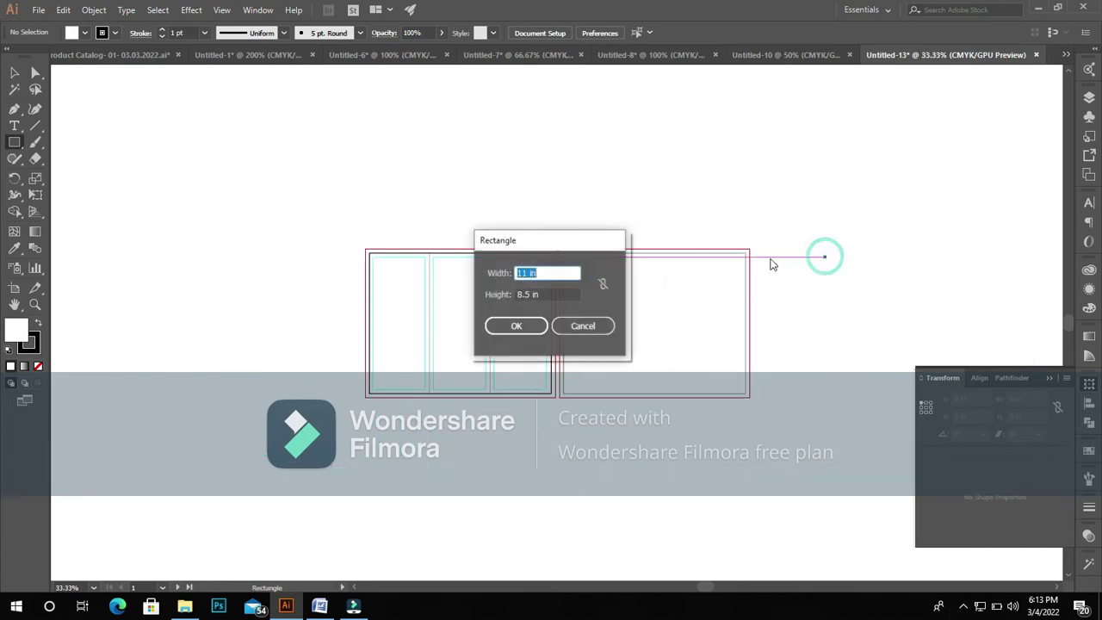
mouse_move(585, 240)
left_mouse_down()
mouse_move(728, 210)
mouse_move(833, 169)
left_mouse_up()
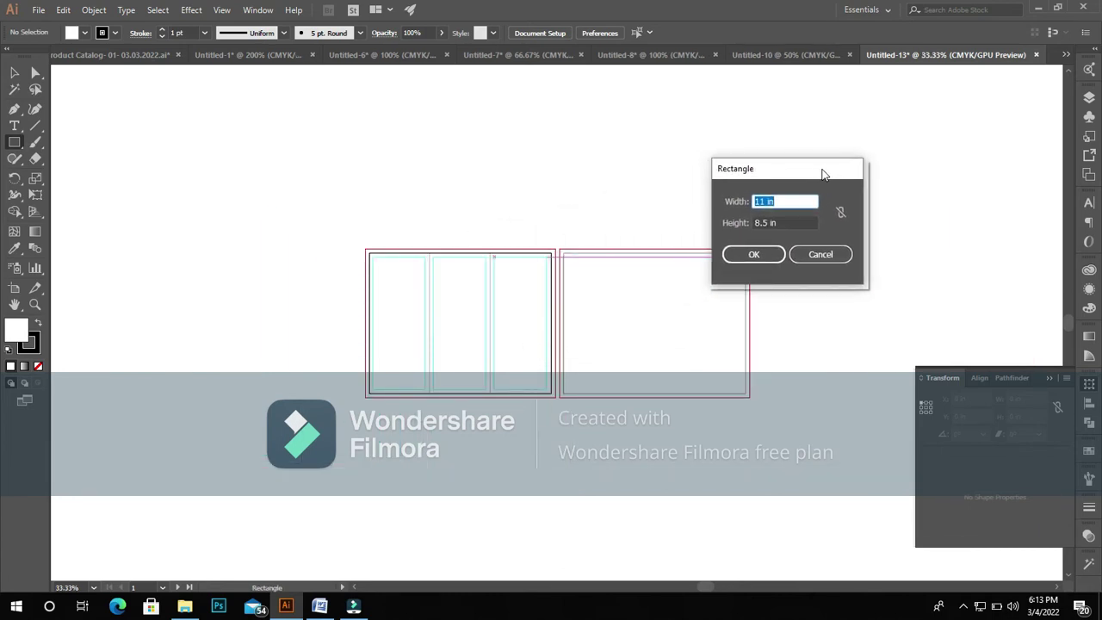
left_click(769, 255)
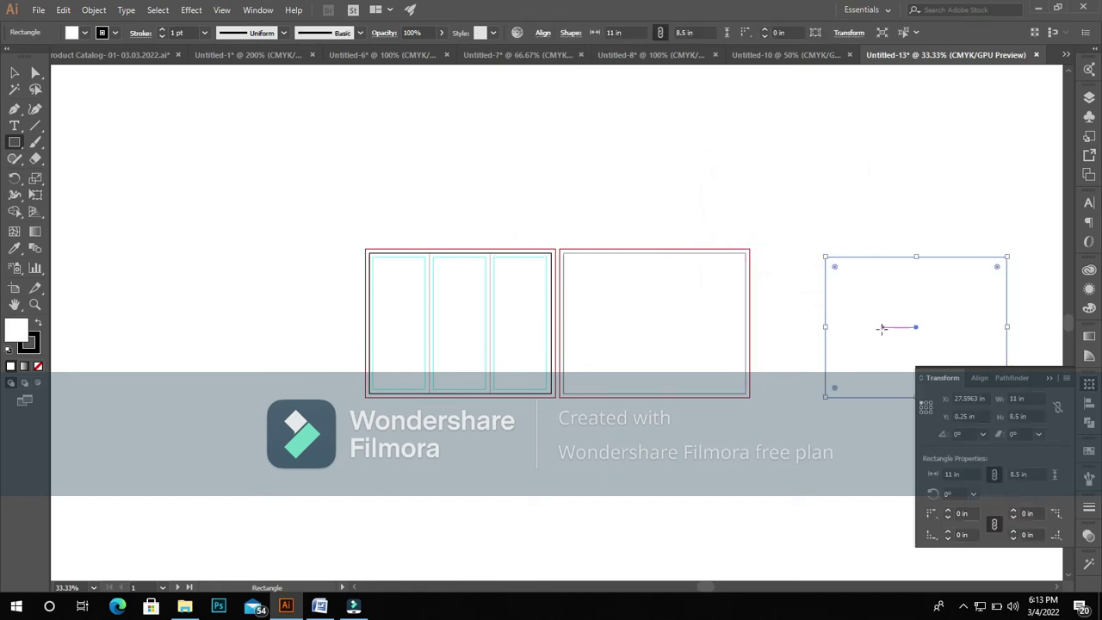
left_click(987, 399)
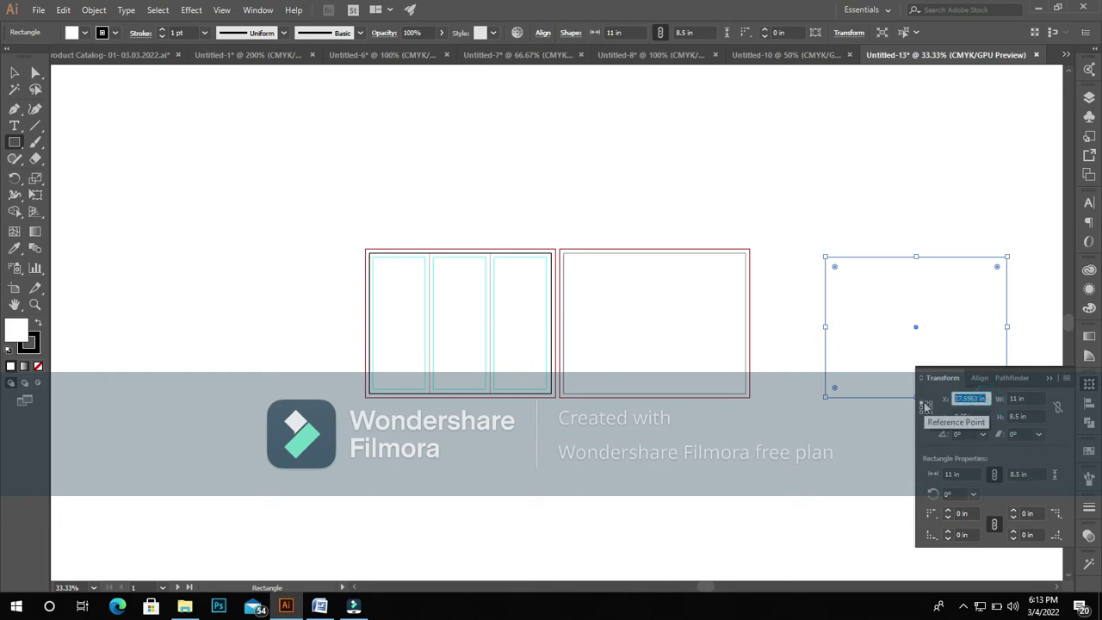
type("0")
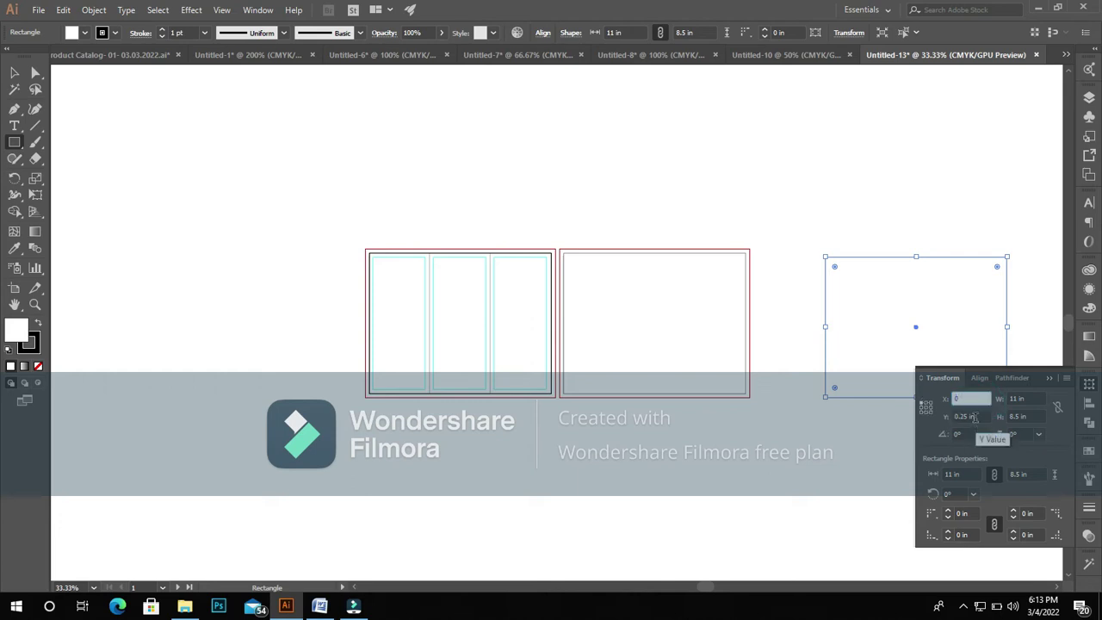
left_click(970, 417)
type("0")
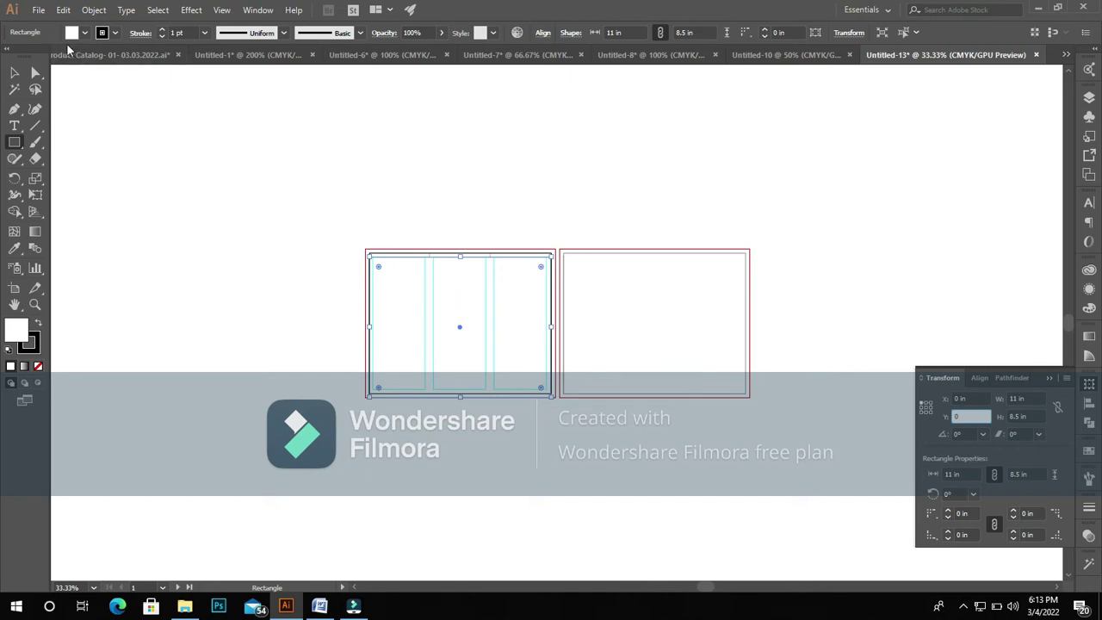
Step: Drag the rectangle onto the right artboard, snapping it to that artboard's edges
left_click(14, 73)
left_click_drag(460, 322, 653, 325)
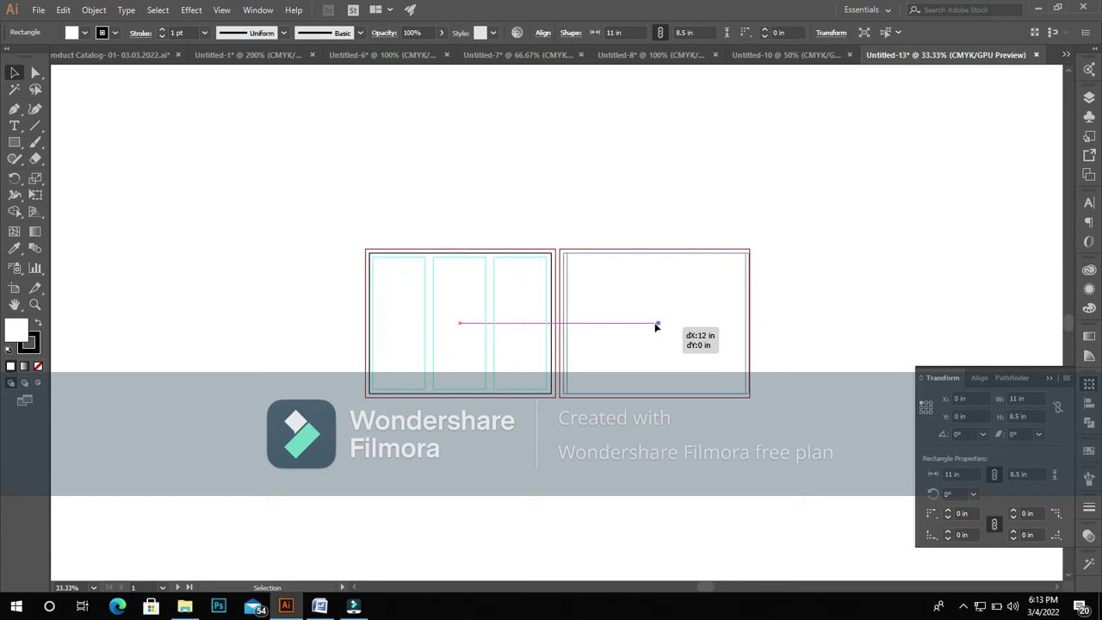
left_click_drag(652, 325, 652, 325)
key("ctrl+equal")
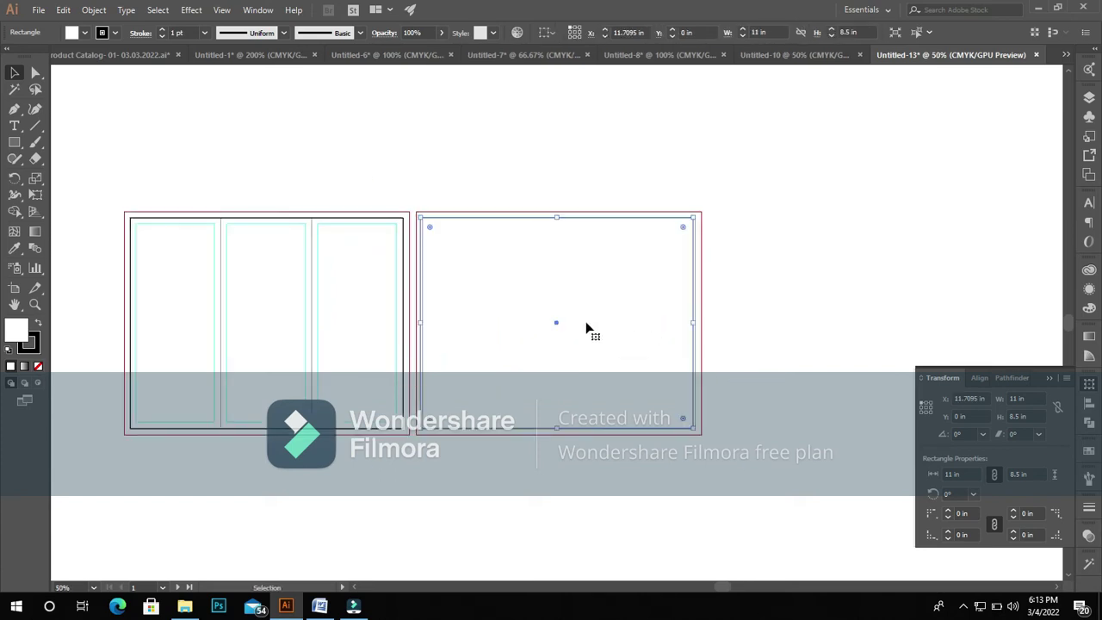
mouse_move(558, 323)
left_mouse_down()
mouse_move(866, 187)
mouse_move(565, 324)
left_mouse_up()
left_click(674, 238)
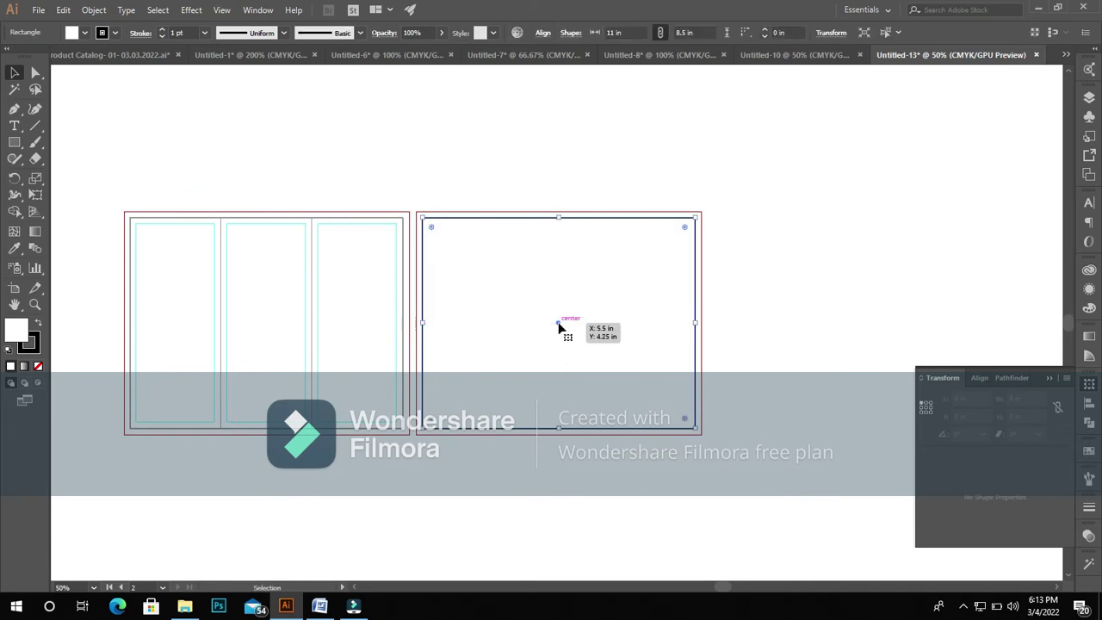
Step: Use Split Into Grid to divide the right-artboard rectangle into 3 columns
left_click(94, 10)
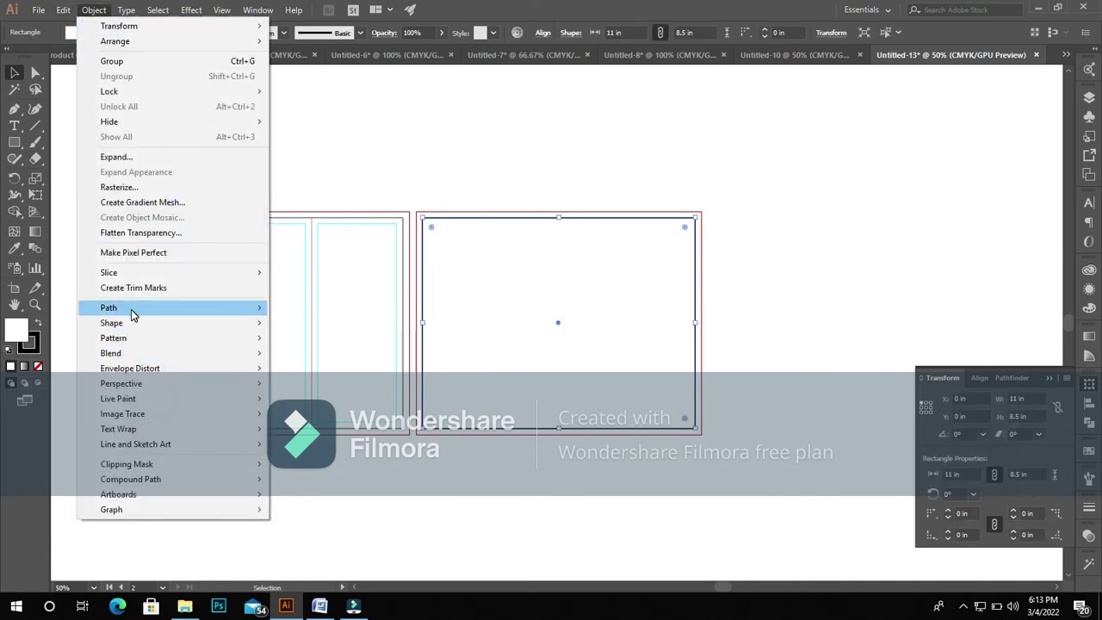
mouse_move(109, 307)
left_click(302, 457)
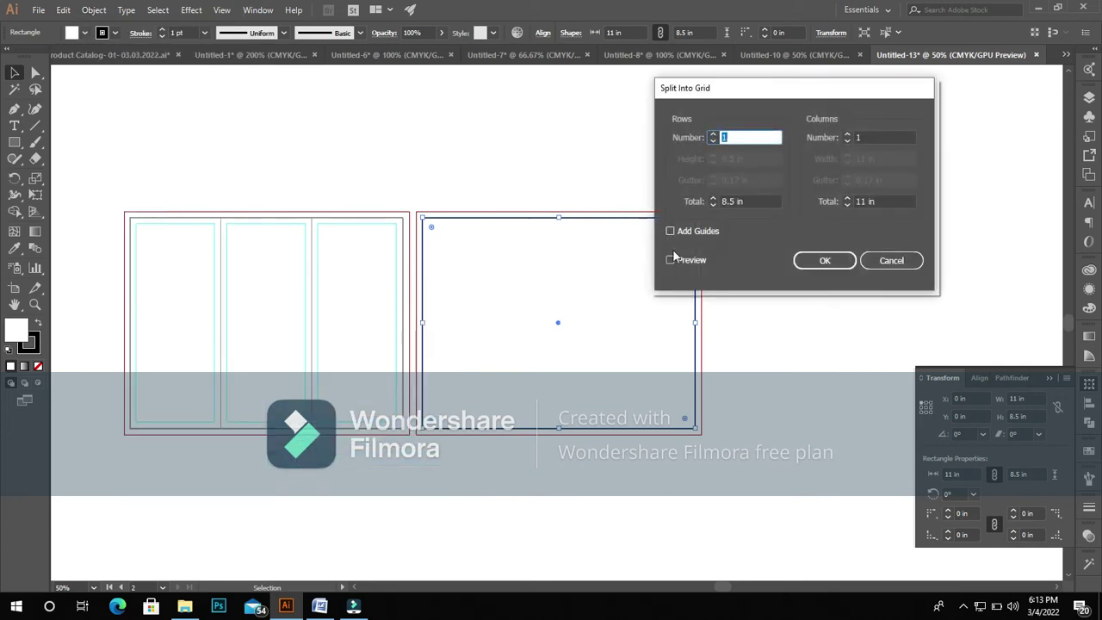
left_click(847, 134)
type("3")
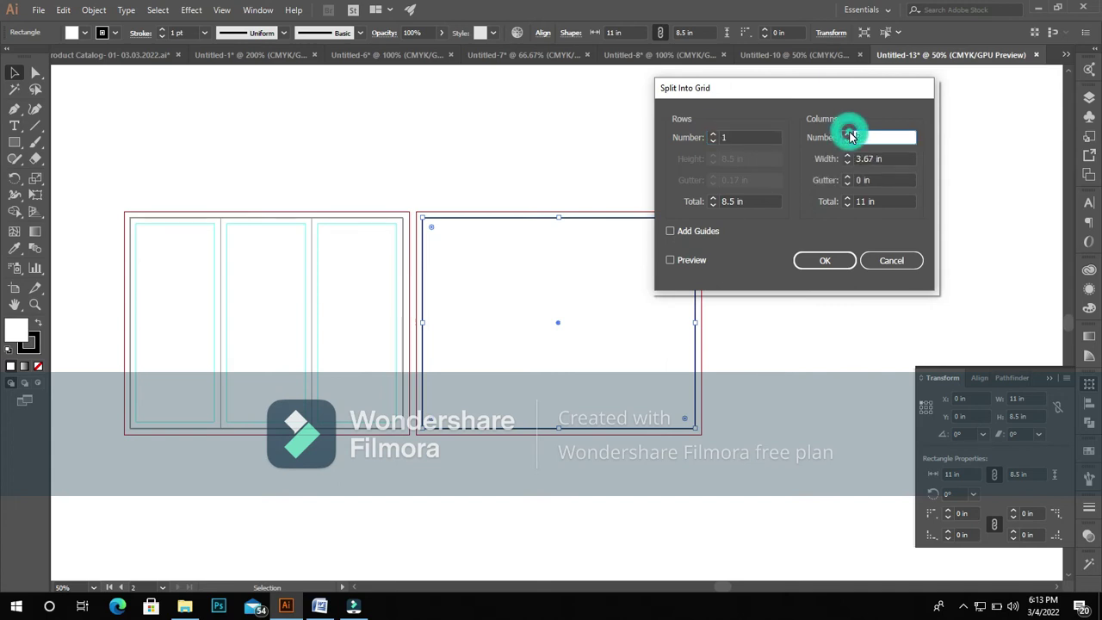
left_click(670, 260)
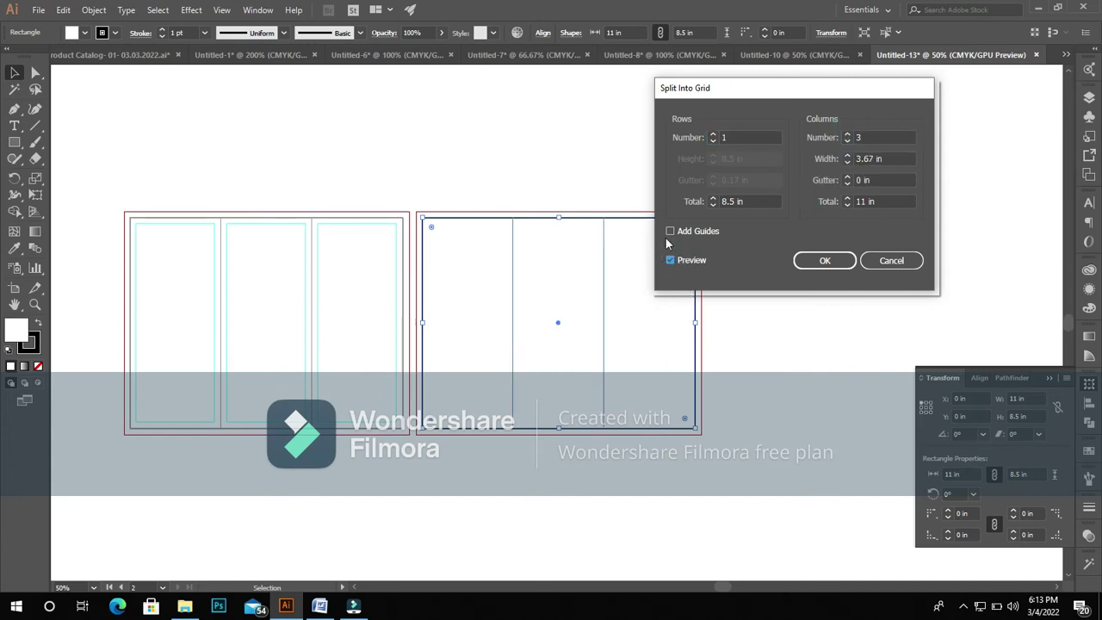
left_click(824, 260)
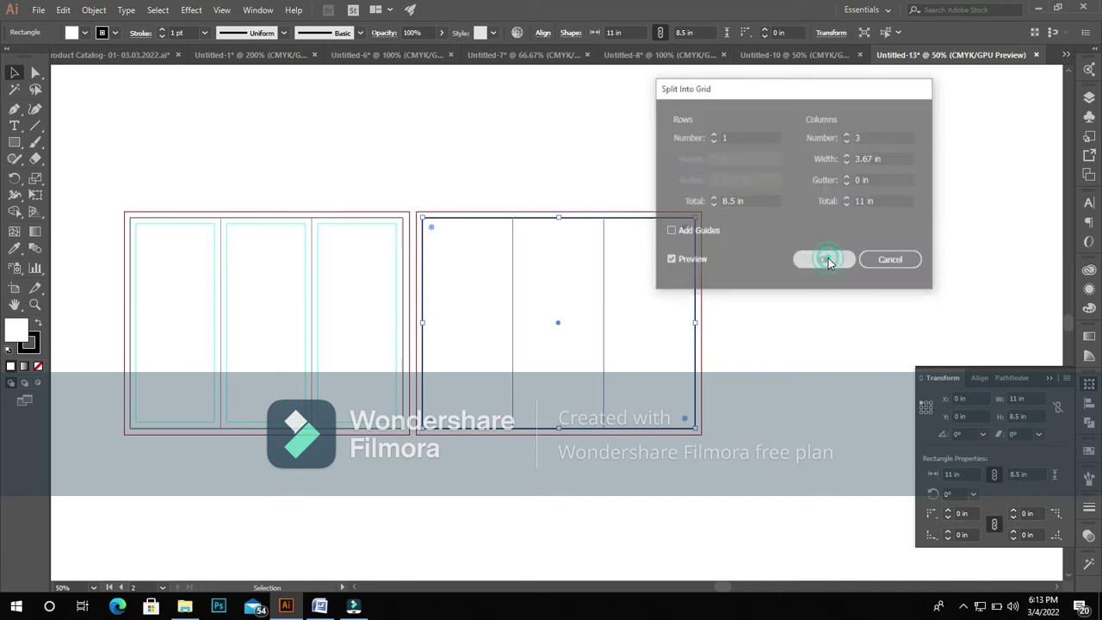
left_click(94, 11)
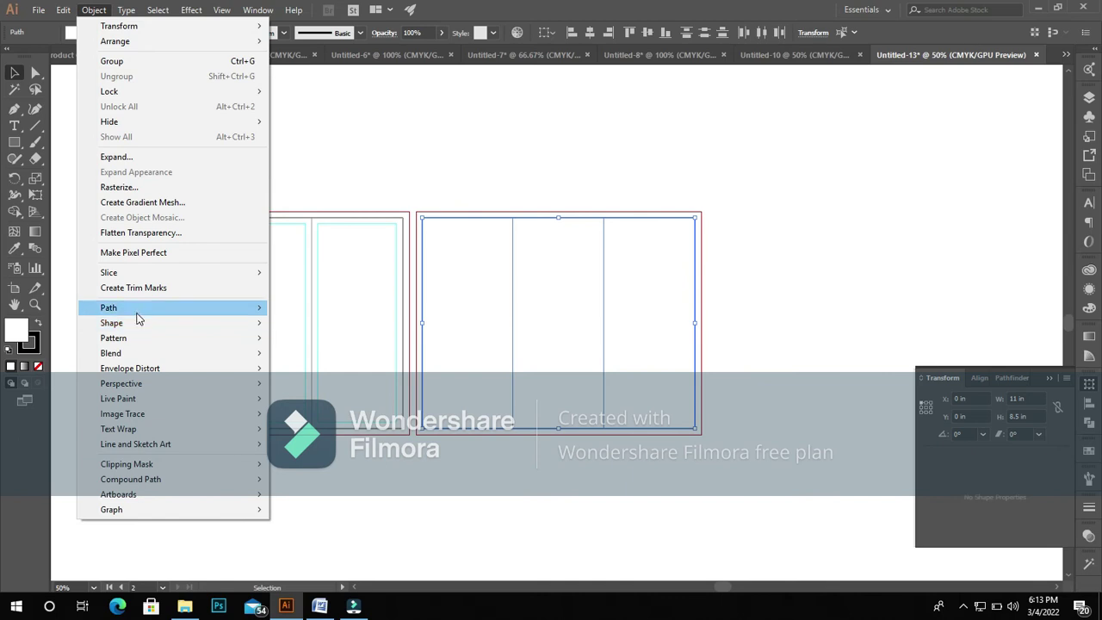
mouse_move(108, 307)
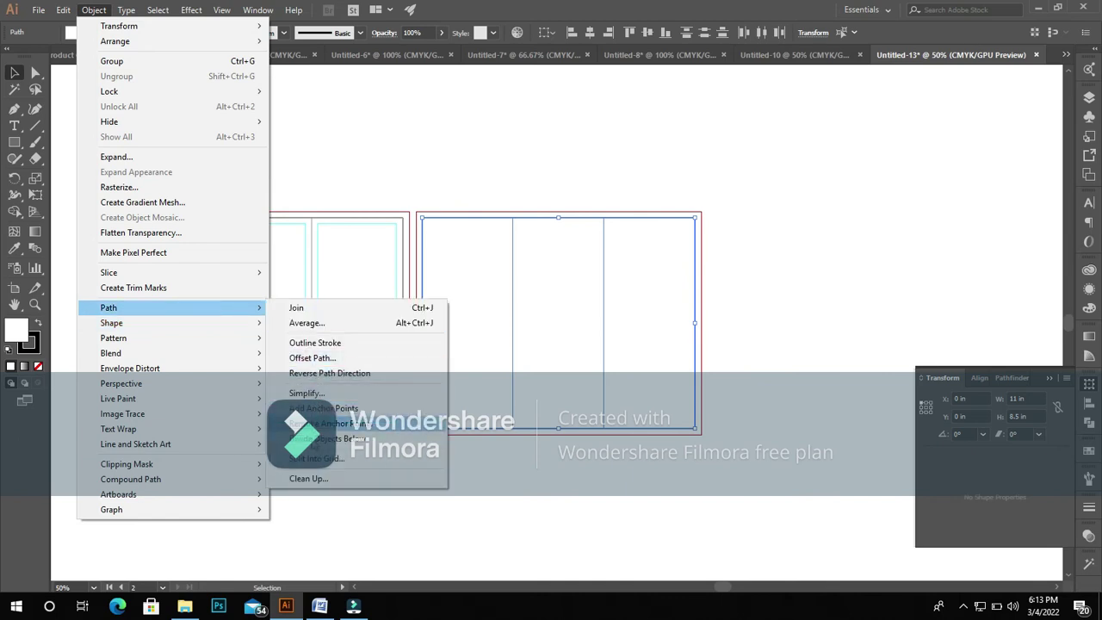
Step: Inset the right artboard's three columns by -0.25 in with Offset Path
left_click(310, 358)
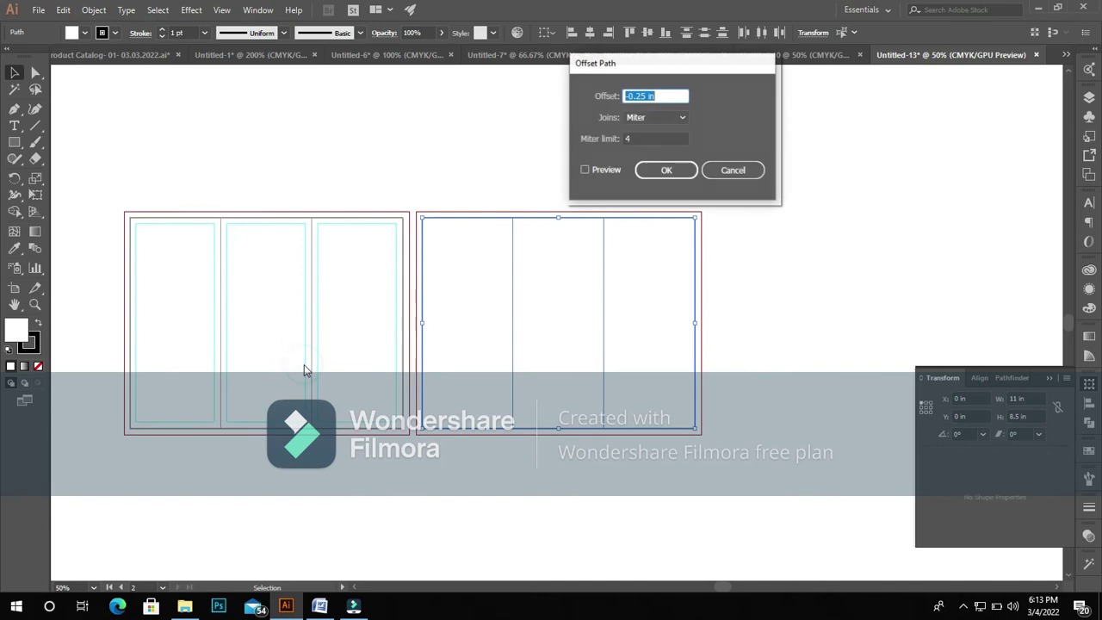
left_click(676, 96)
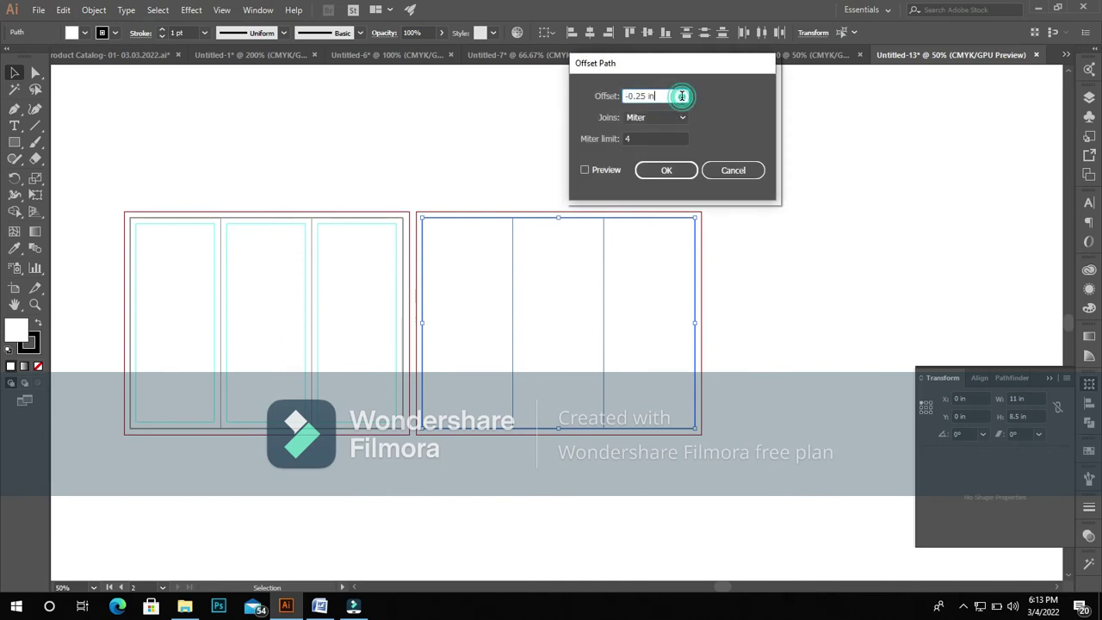
left_click(585, 169)
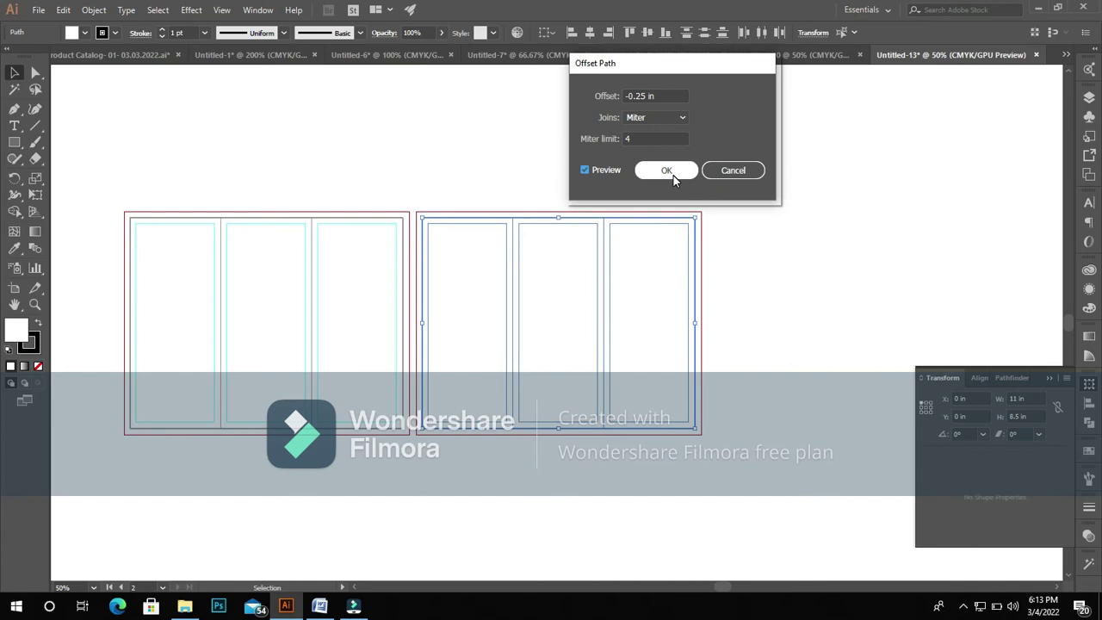
left_click(667, 170)
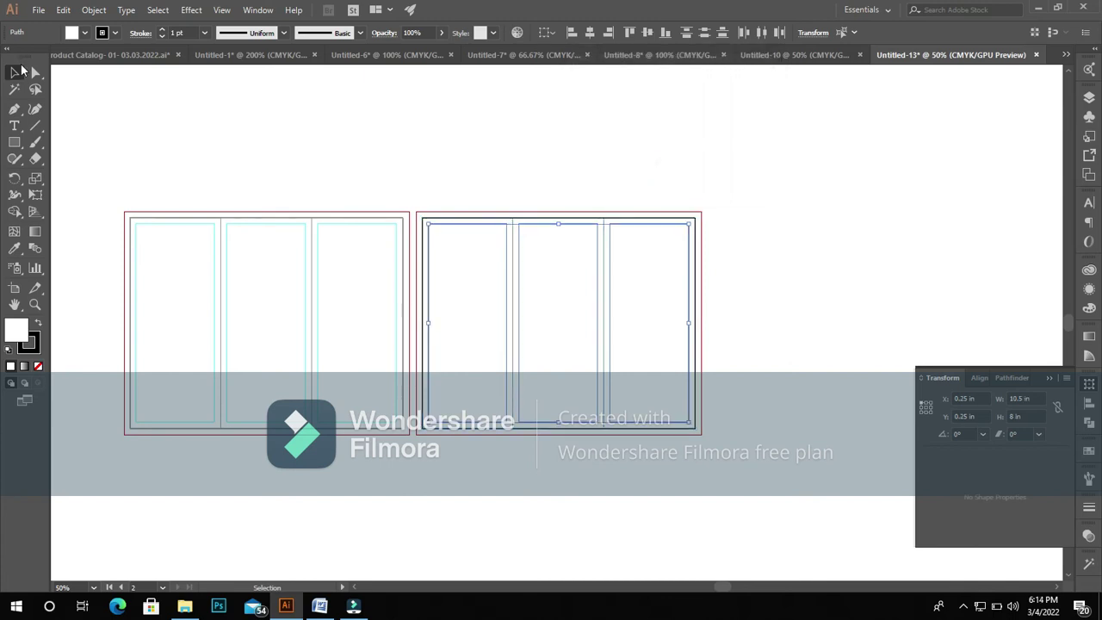
Step: Make guides from the inset outlines and deselect to view them
right_click(497, 225)
mouse_move(540, 405)
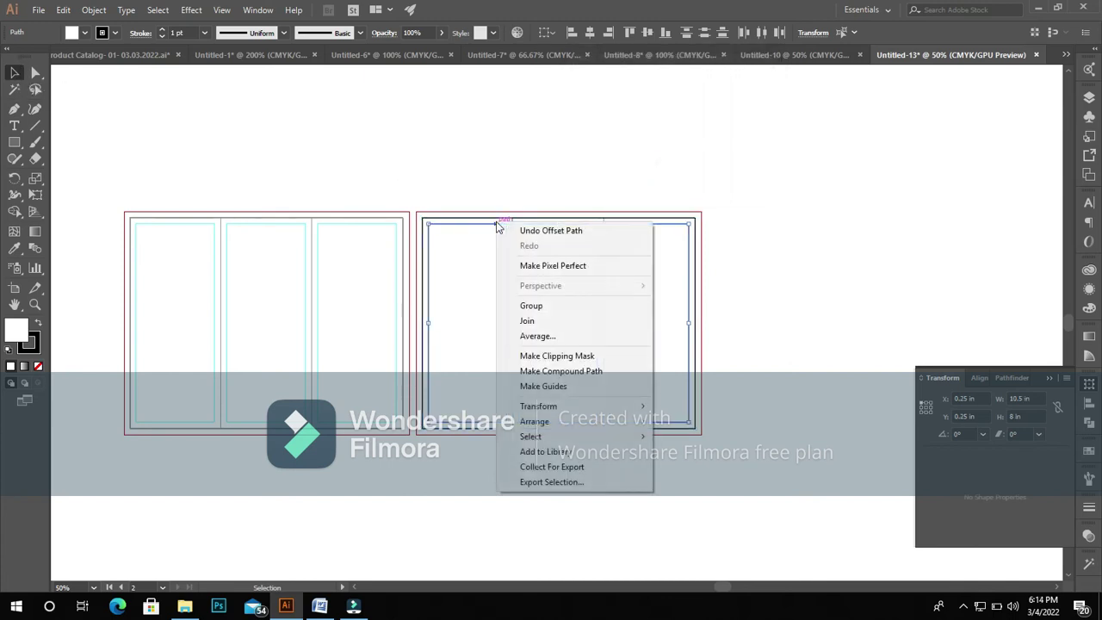
left_click(559, 388)
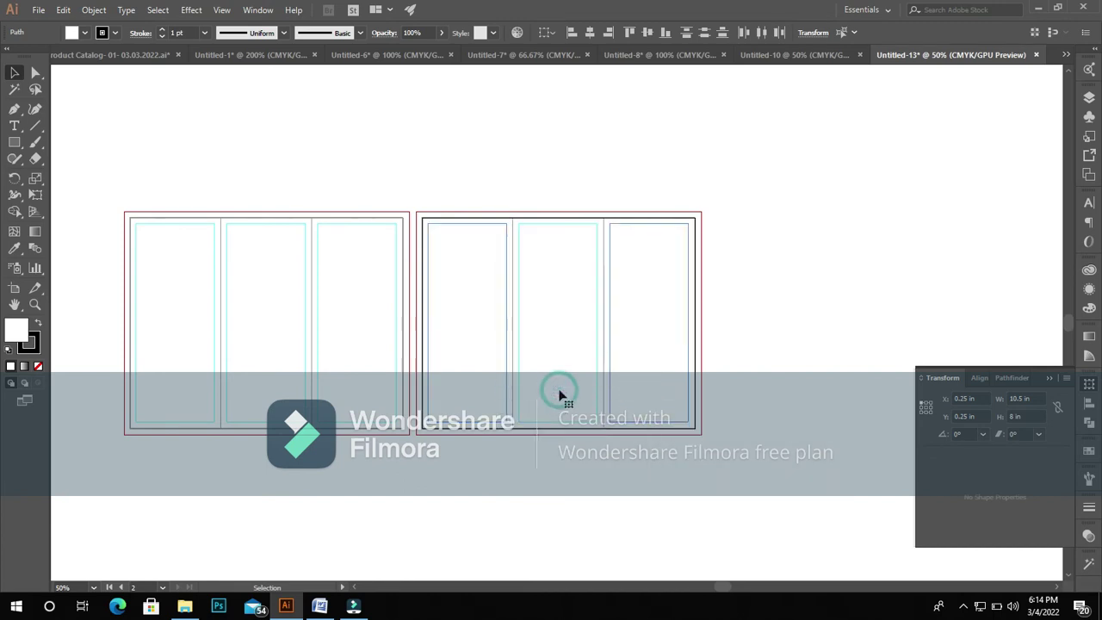
left_click(286, 127)
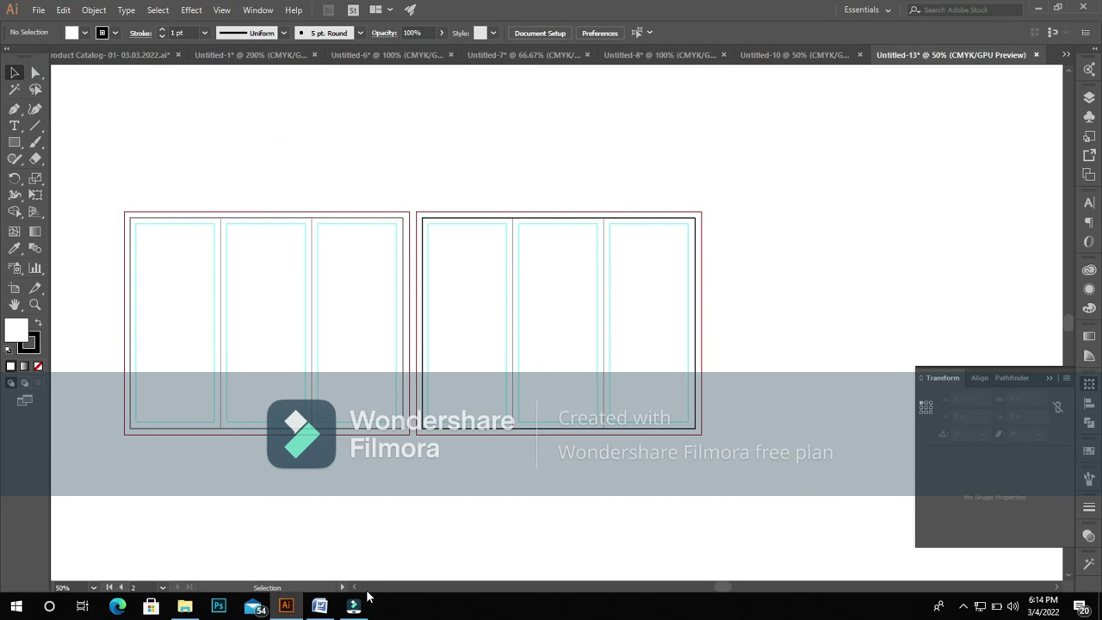